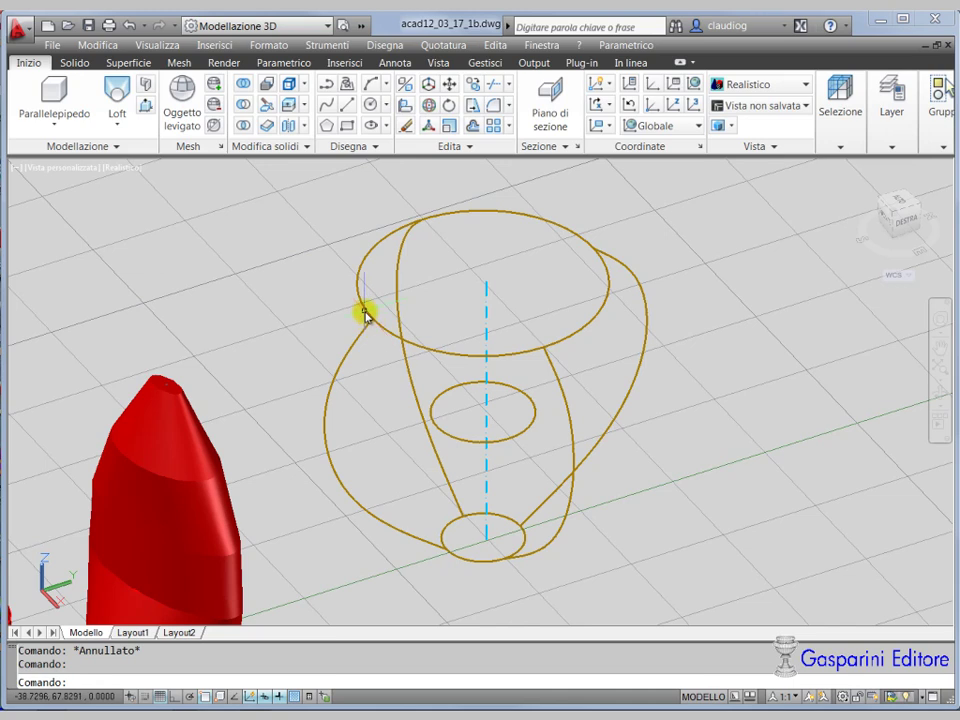
Start a loft and pick the bottom ellipse, then the top ellipse, as cross sections
{"action": "left_click", "coordinate": [117, 92]}
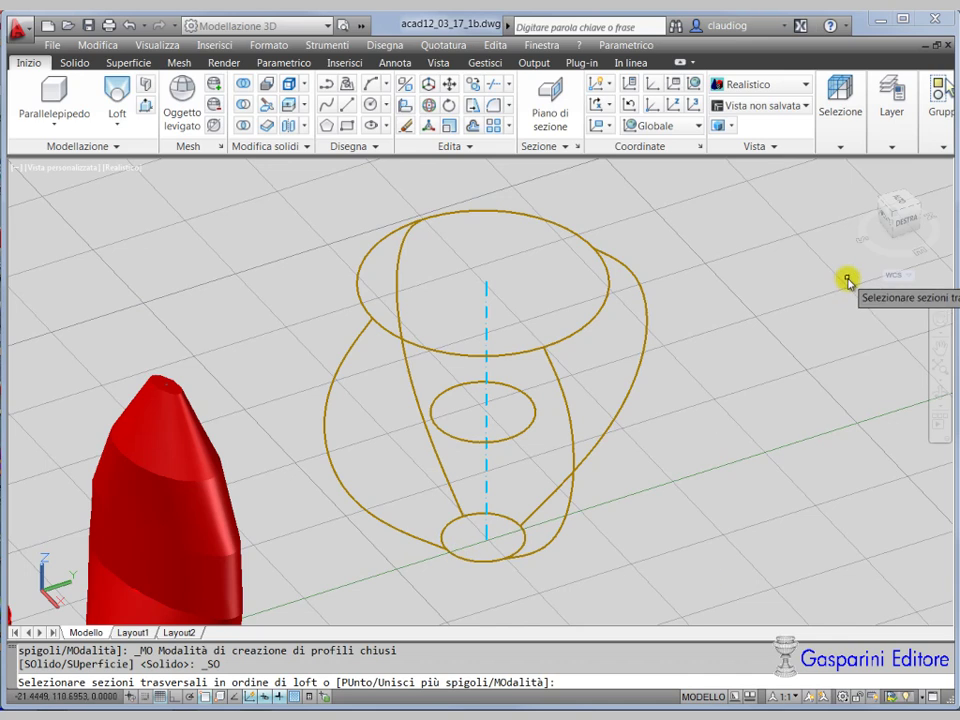
{"action": "mouse_move", "coordinate": [904, 257]}
{"action": "middle_mouse_down", "text": "shift"}
{"action": "mouse_move", "coordinate": [831, 237]}
{"action": "mouse_move", "coordinate": [900, 246]}
{"action": "middle_mouse_up", "text": "shift"}
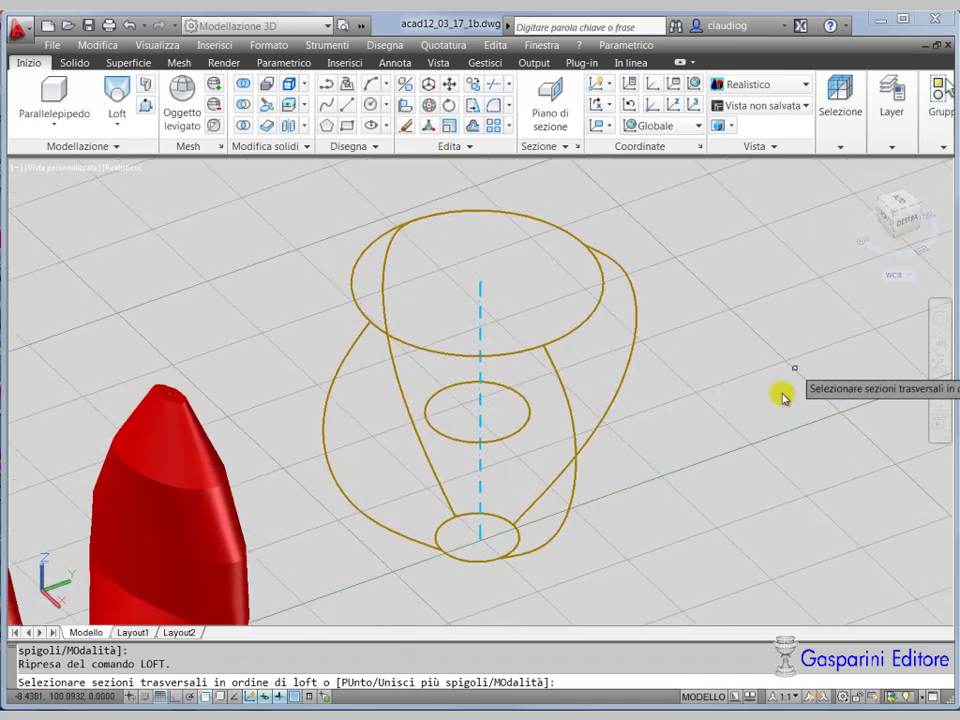
{"action": "left_click", "coordinate": [455, 557]}
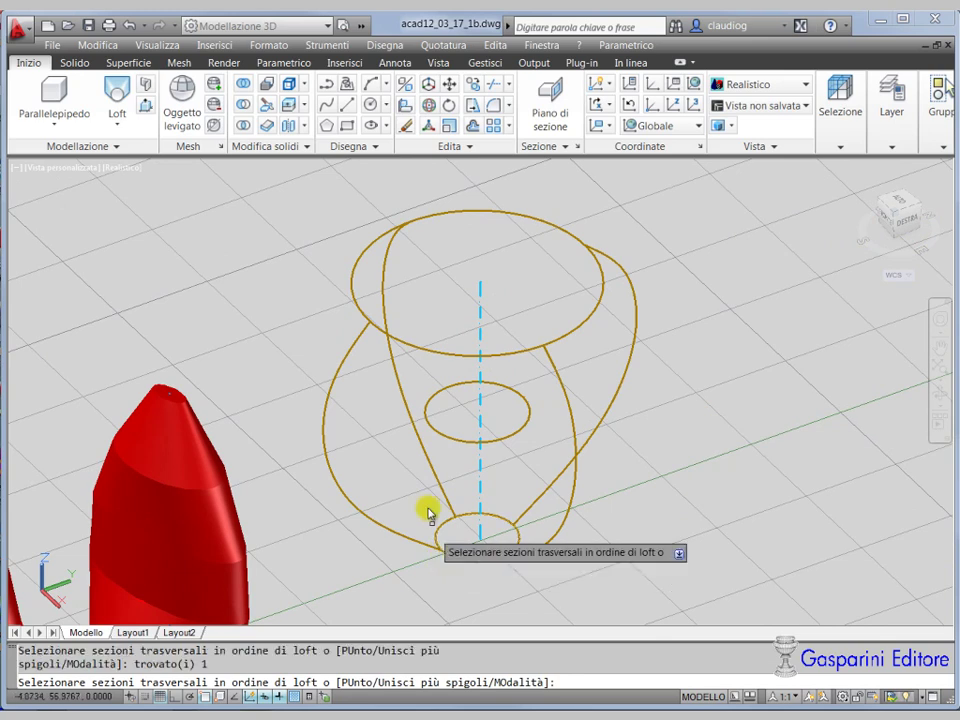
{"action": "left_click", "coordinate": [355, 302]}
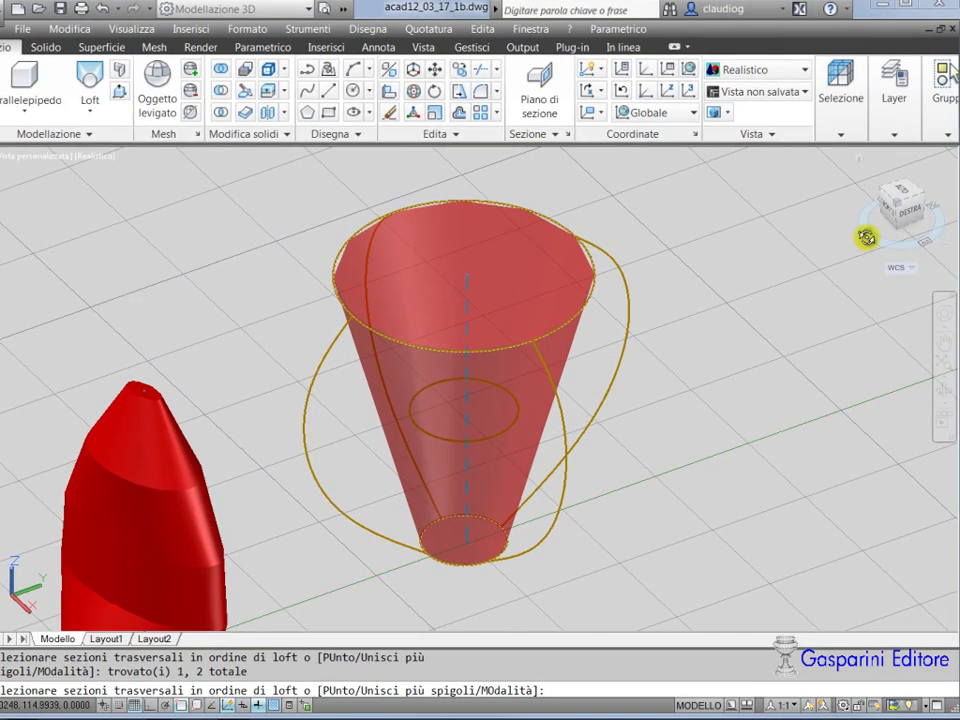
{"action": "left_click_drag", "start_coordinate": [874, 246], "coordinate": [871, 243]}
{"action": "left_click_drag", "start_coordinate": [888, 152], "coordinate": [860, 165]}
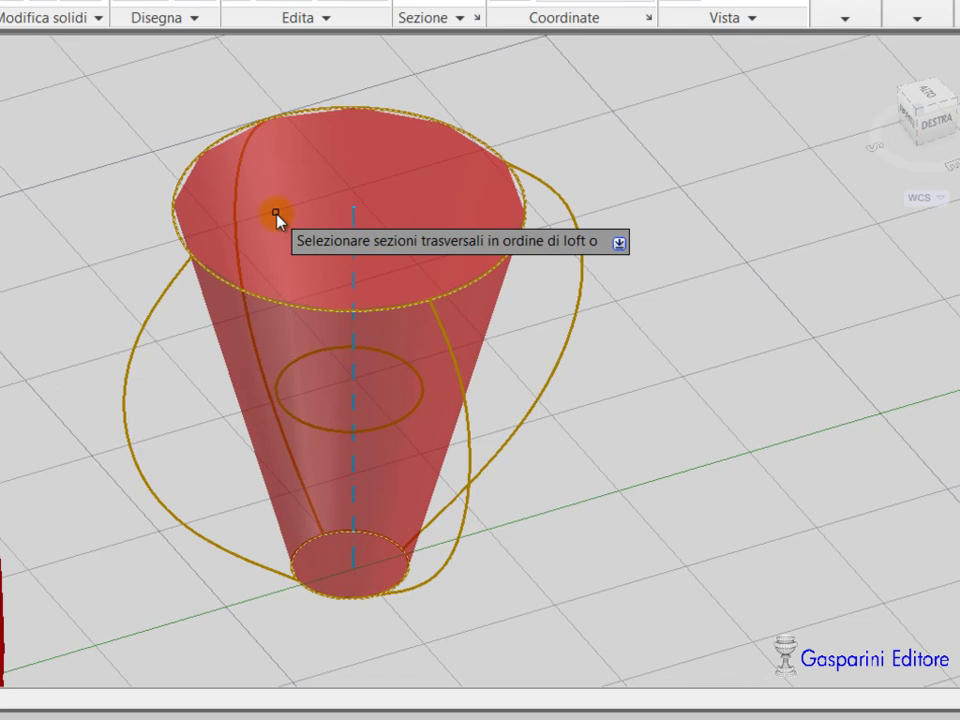
Set the loft mode to Superficie (surface) and finish picking sections
{"action": "type", "text": "mo"}
{"action": "key", "text": "Return"}
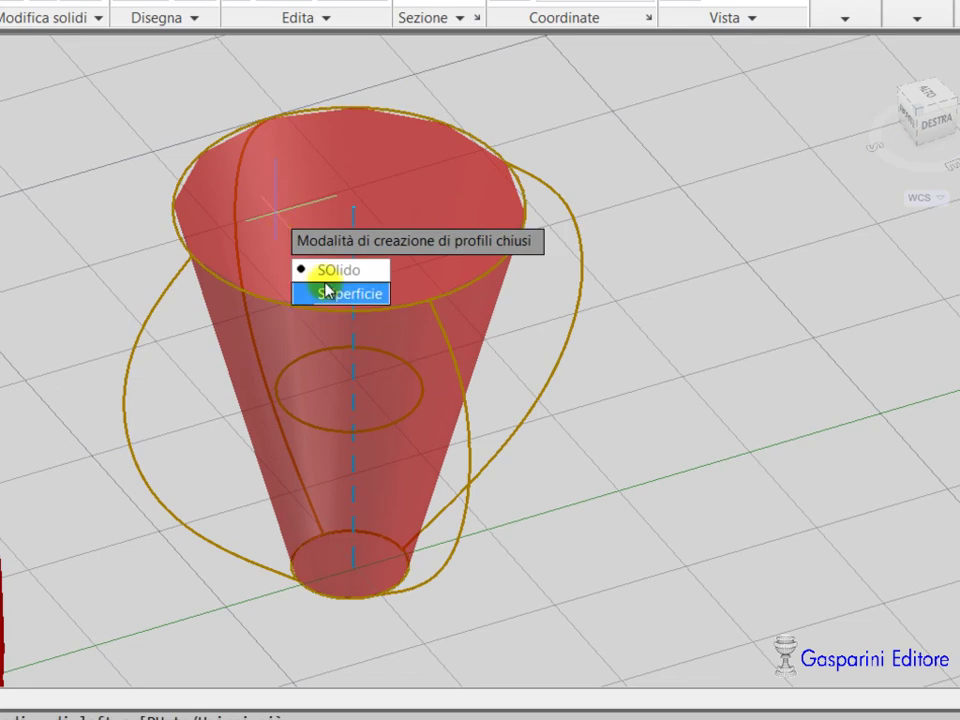
{"action": "left_click", "coordinate": [322, 293]}
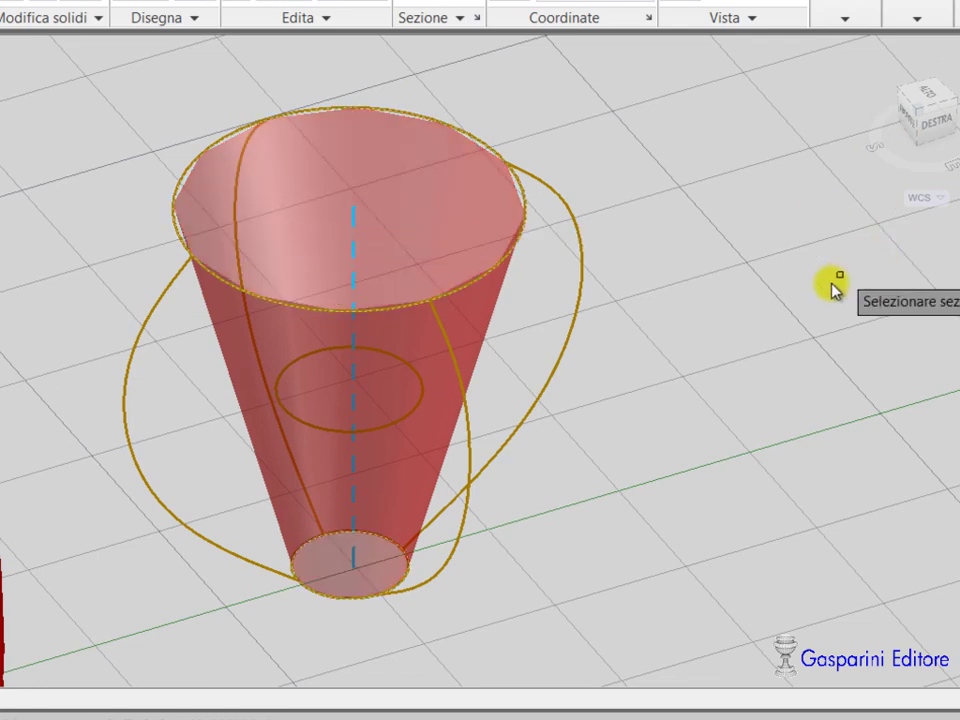
{"action": "key", "text": "Return"}
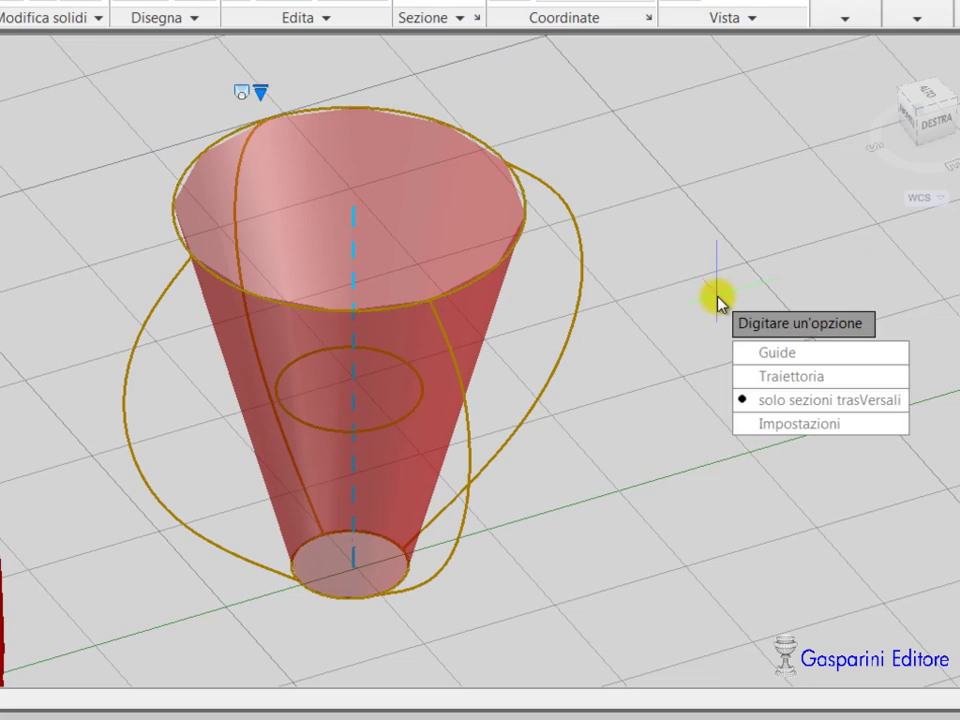
Use the Guide option with the top, left, right and lower-right curves to create the loft
{"action": "left_click", "coordinate": [786, 353]}
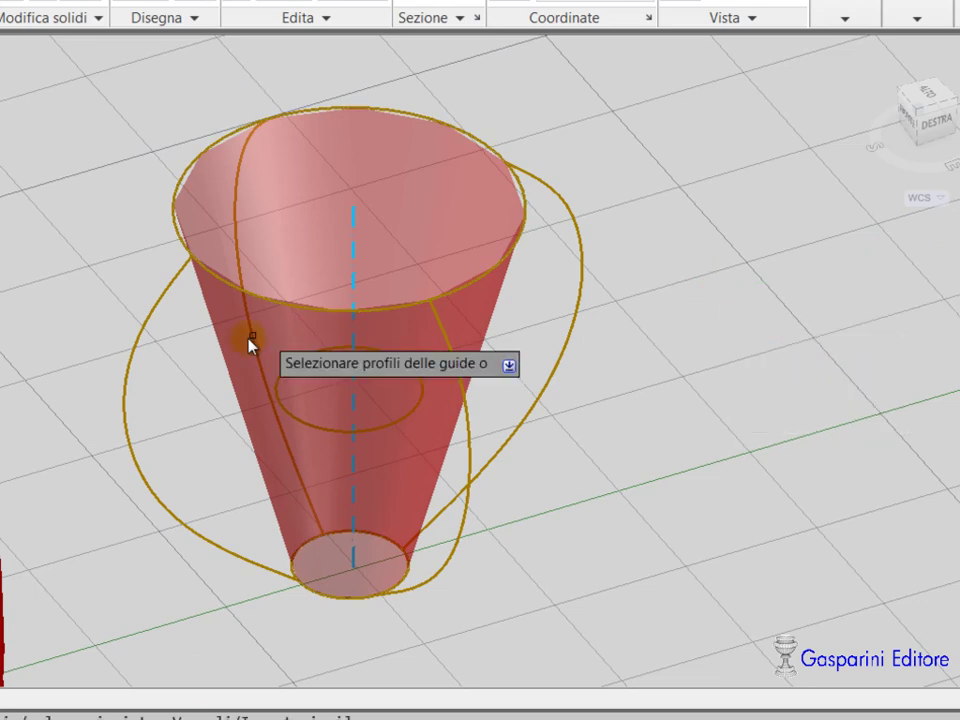
{"action": "left_click", "coordinate": [240, 232]}
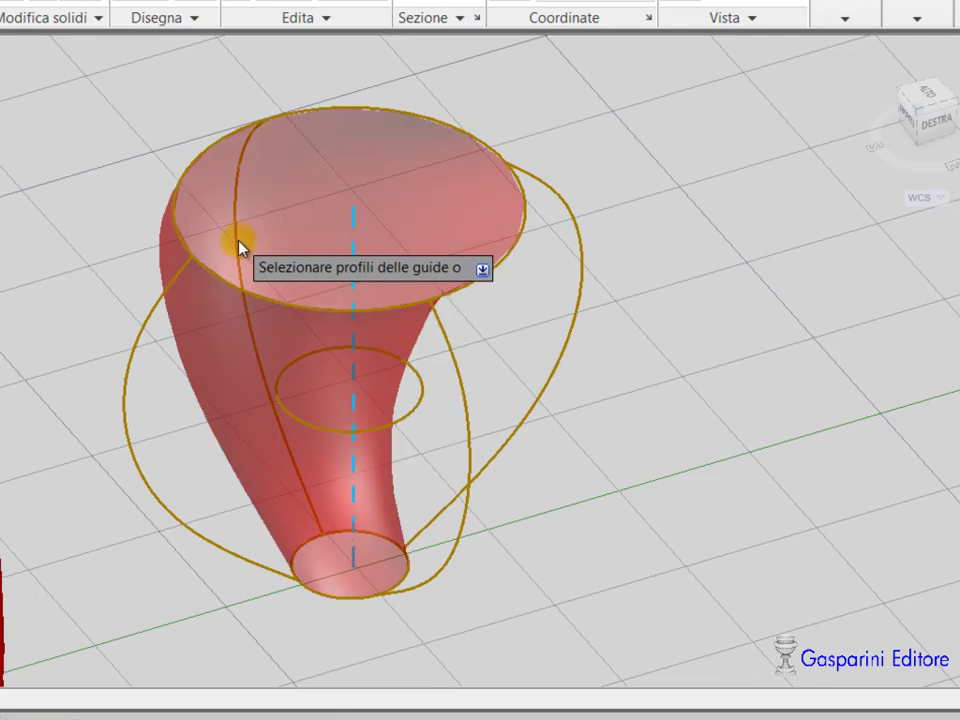
{"action": "left_click", "coordinate": [137, 345]}
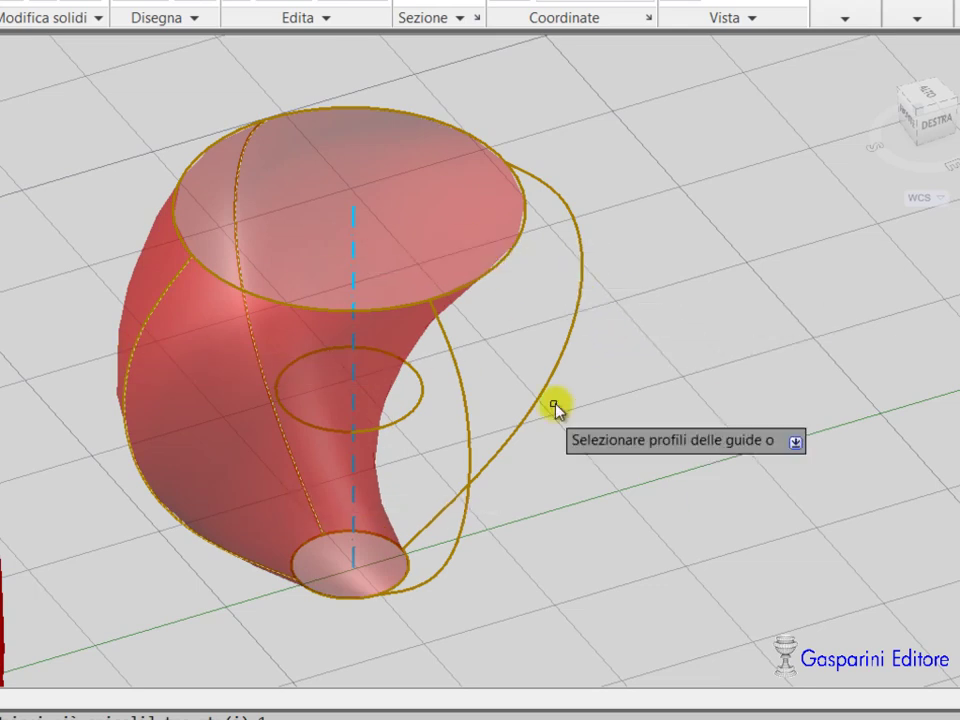
{"action": "left_click", "coordinate": [557, 369]}
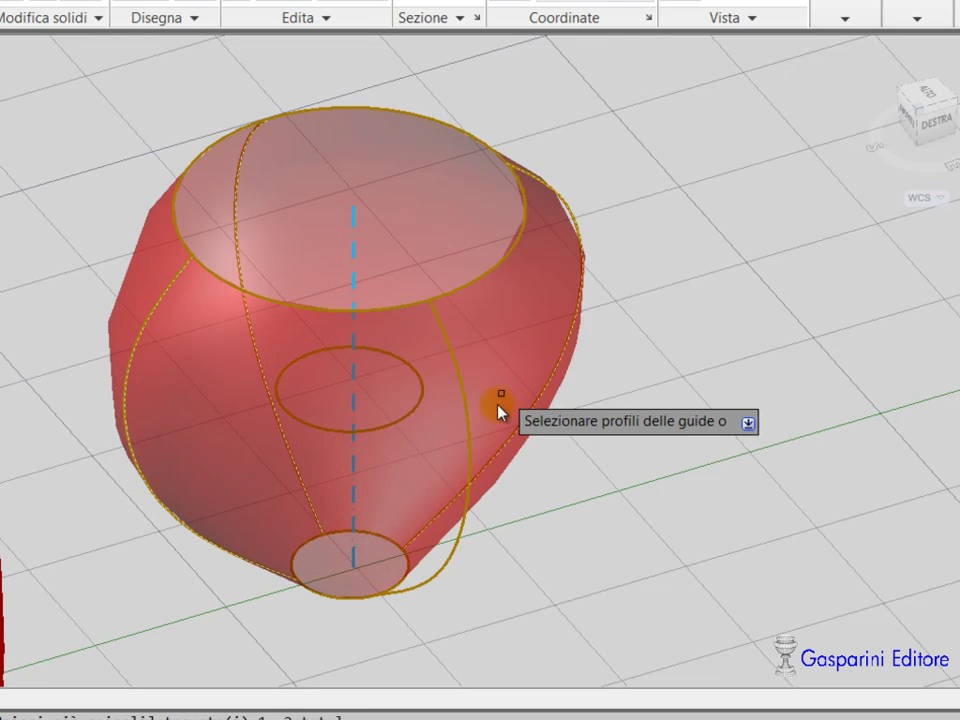
{"action": "left_click", "coordinate": [458, 536]}
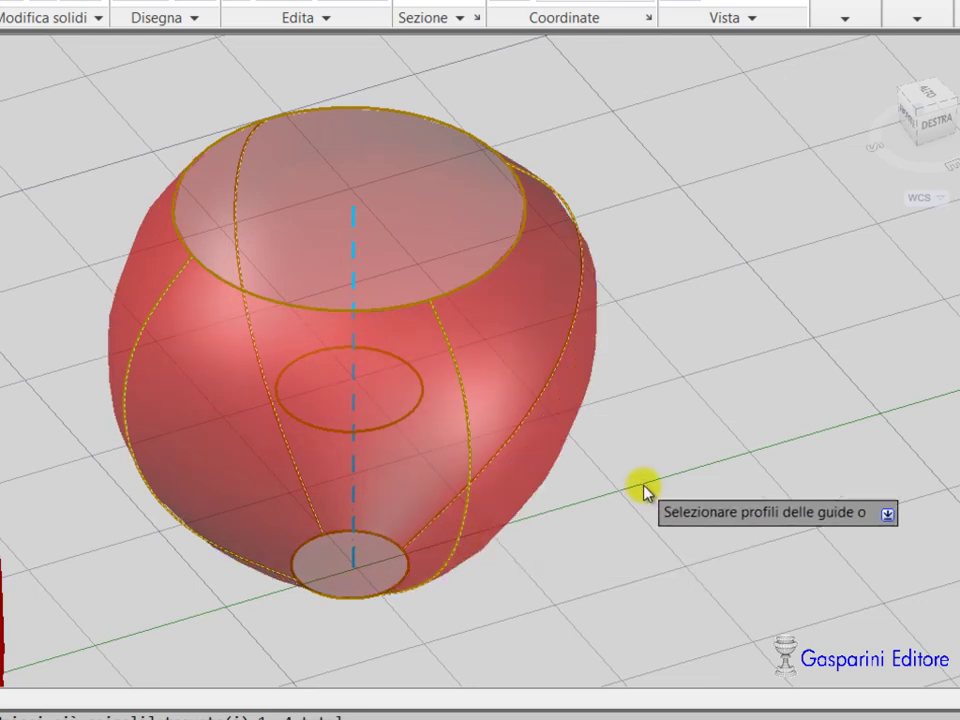
{"action": "key", "text": "Return"}
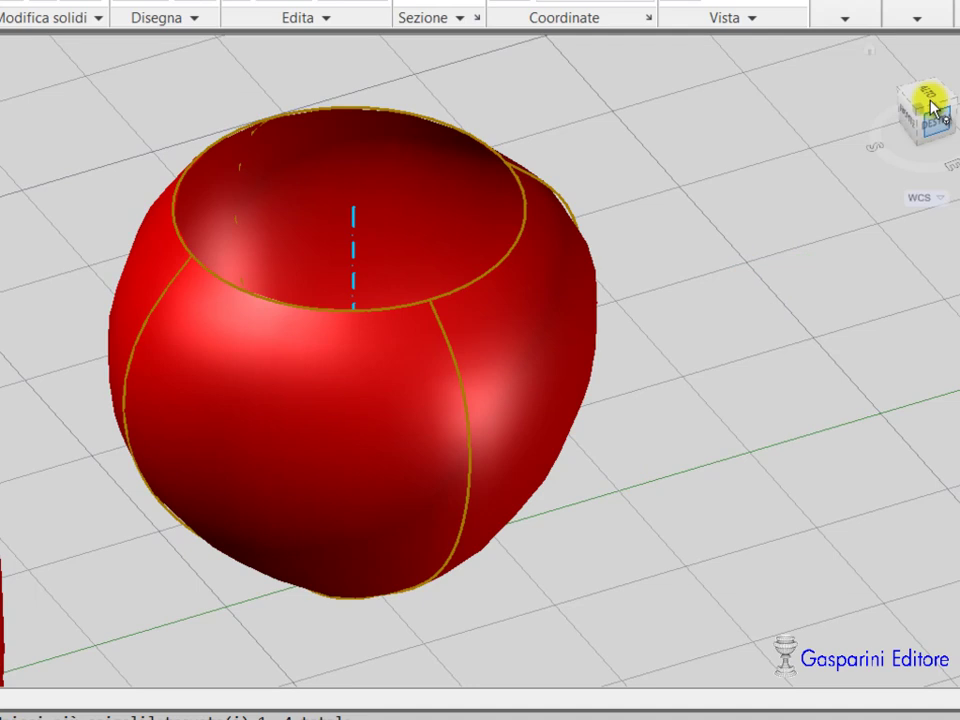
View the vase from the side and an elevated angle, then select it and open its shortcut menu
{"action": "left_click_drag", "start_coordinate": [917, 103], "coordinate": [917, 47]}
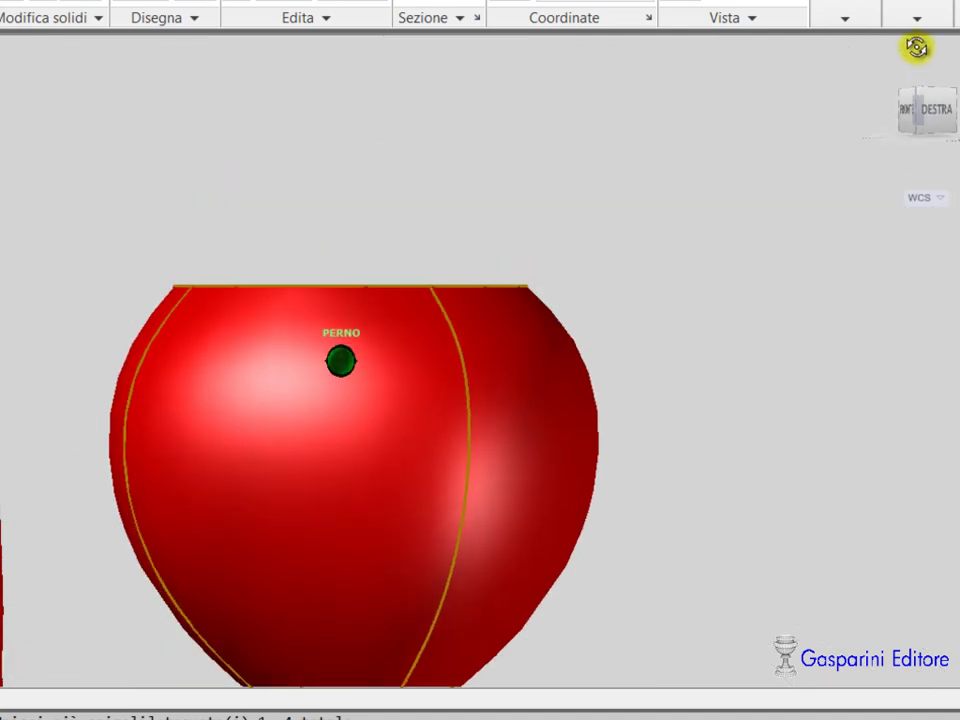
{"action": "mouse_move", "coordinate": [926, 107]}
{"action": "left_mouse_down"}
{"action": "mouse_move", "coordinate": [904, 165]}
{"action": "mouse_move", "coordinate": [896, 246]}
{"action": "mouse_move", "coordinate": [897, 145]}
{"action": "mouse_move", "coordinate": [891, 161]}
{"action": "mouse_move", "coordinate": [848, 158]}
{"action": "mouse_move", "coordinate": [894, 150]}
{"action": "left_mouse_up"}
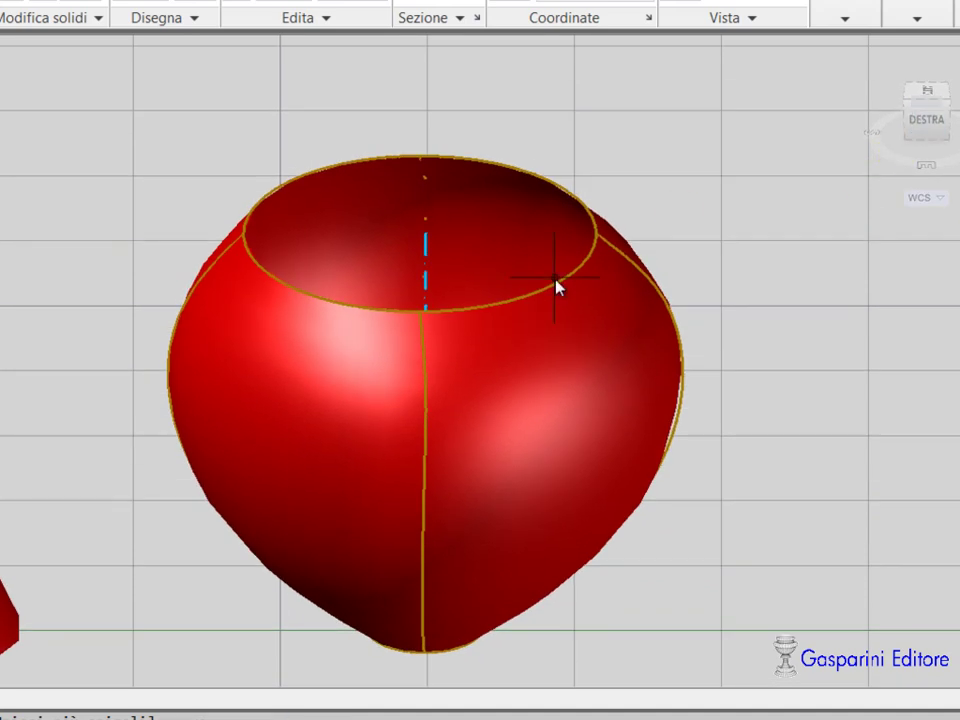
{"action": "left_click", "coordinate": [558, 310]}
{"action": "right_click", "coordinate": [558, 310]}
Open the vase's Quick Properties and set Isolinee U to 12
{"action": "left_click", "coordinate": [521, 319]}
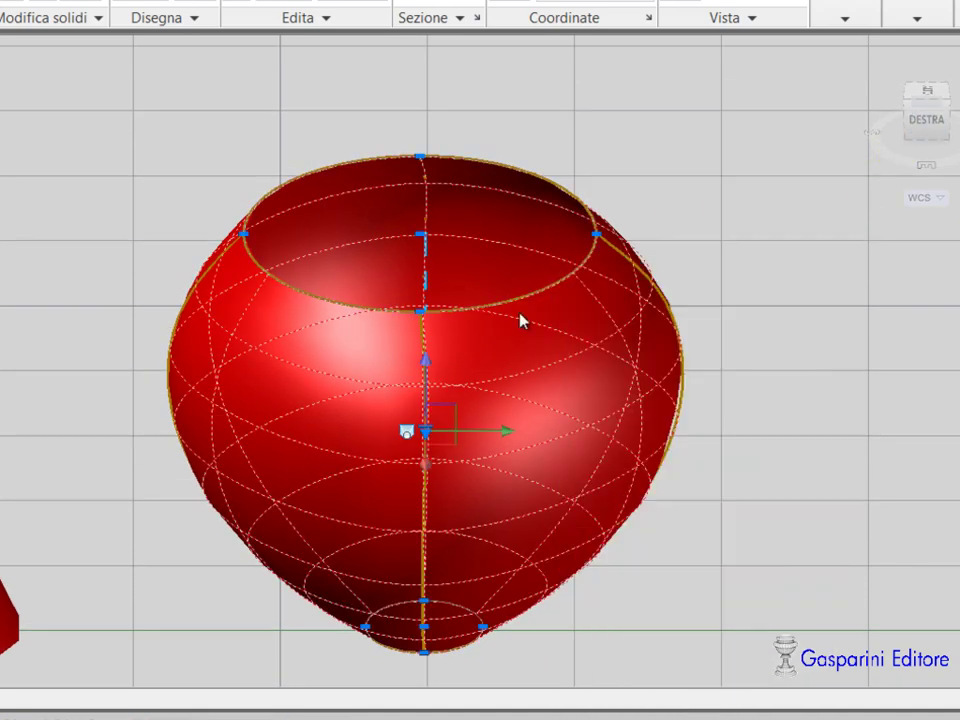
{"action": "double_click", "coordinate": [521, 319]}
{"action": "left_click", "coordinate": [799, 122]}
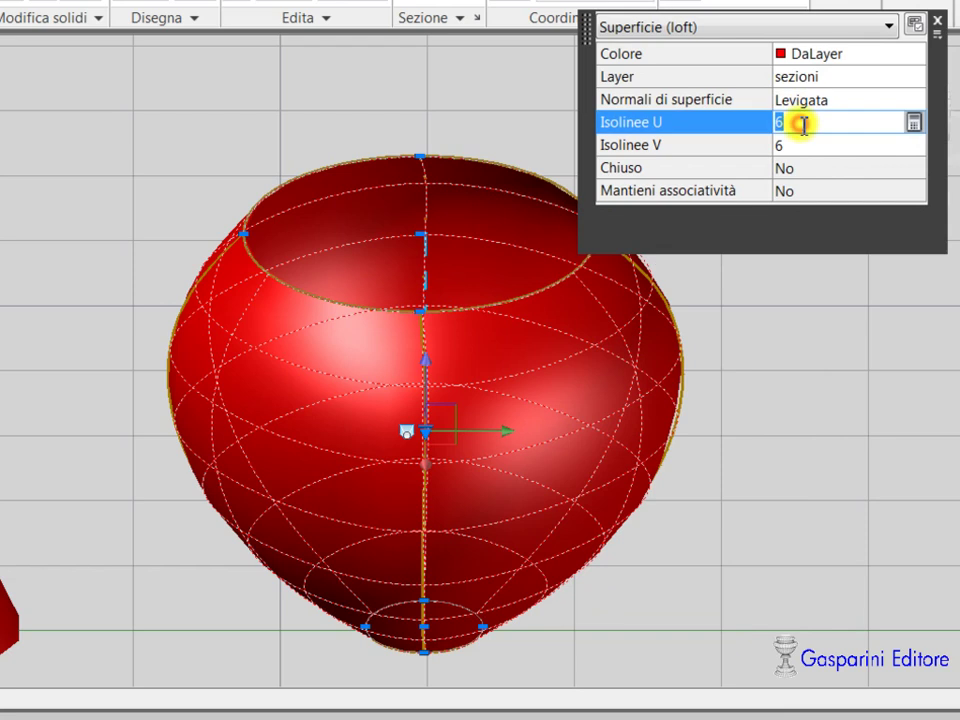
{"action": "type", "text": "12"}
{"action": "key", "text": "Return"}
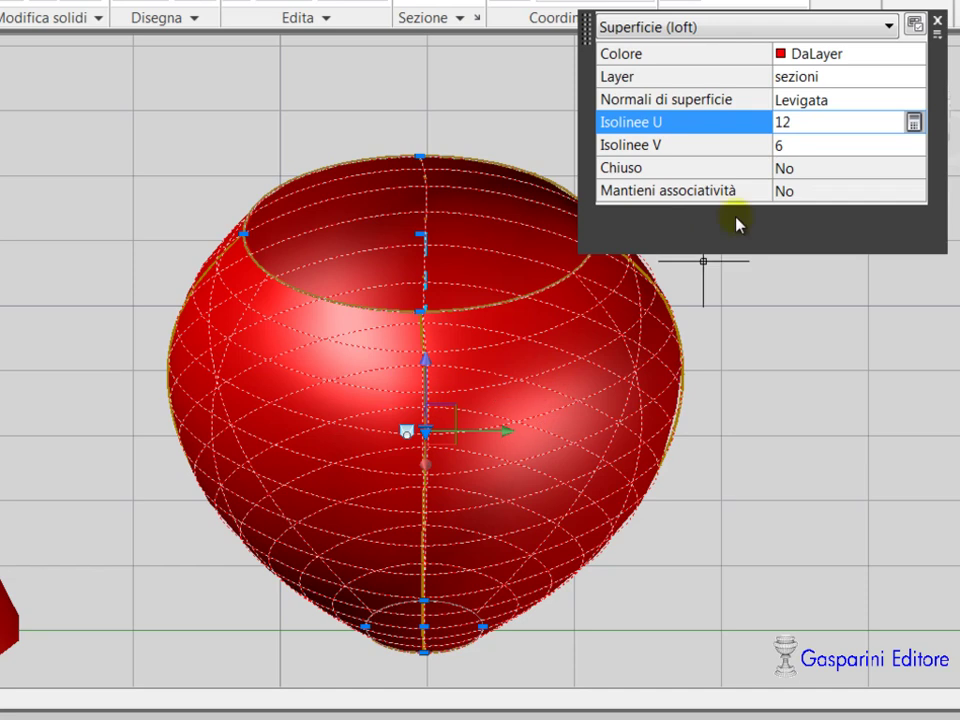
Try setting surface normals to Prima normale, dismiss the modelling error, and close the panel
{"action": "left_click", "coordinate": [905, 100]}
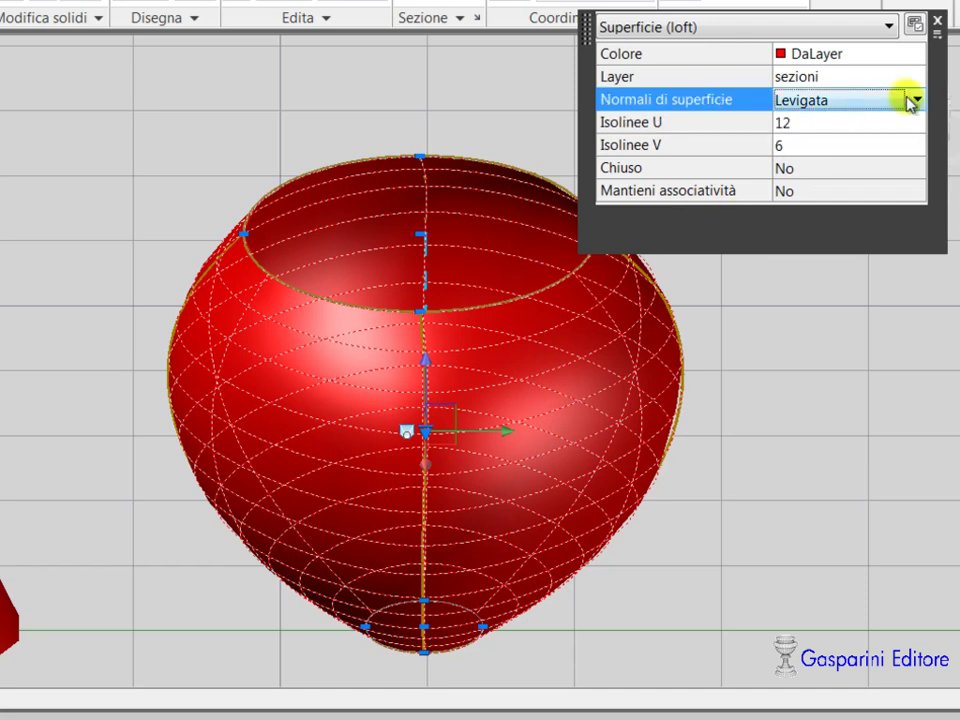
{"action": "left_click", "coordinate": [915, 100]}
{"action": "left_click", "coordinate": [900, 157]}
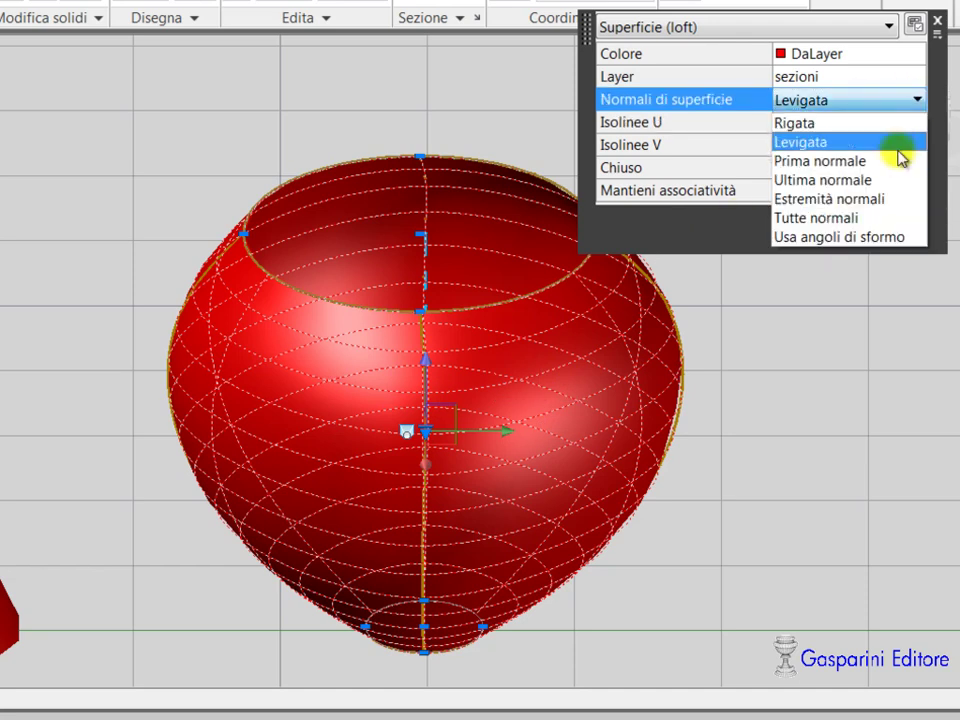
{"action": "left_click", "coordinate": [896, 159]}
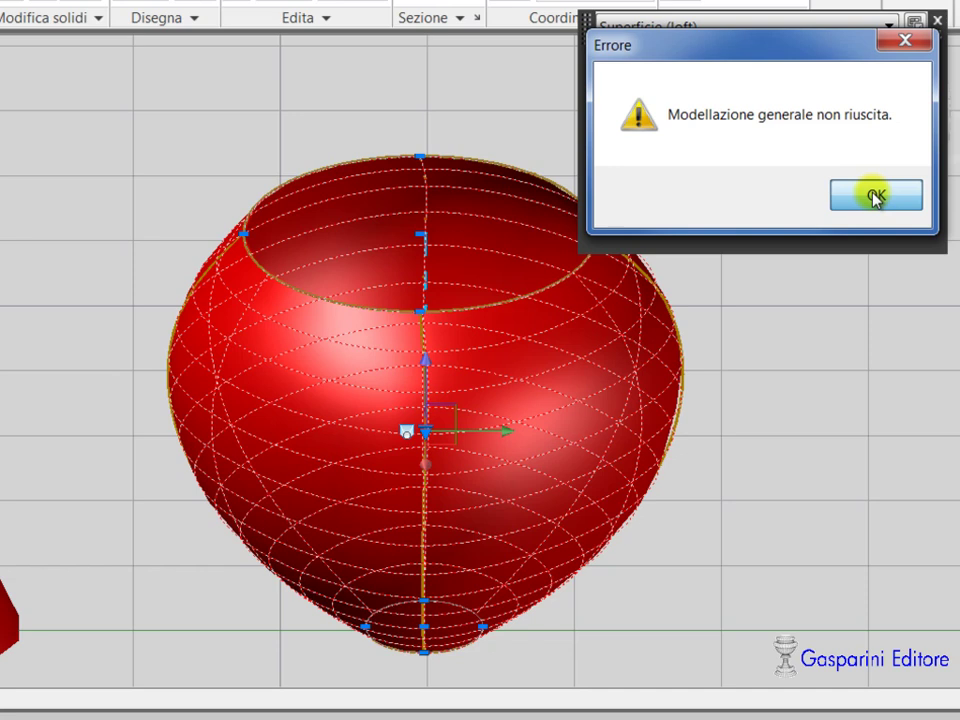
{"action": "left_click", "coordinate": [875, 197]}
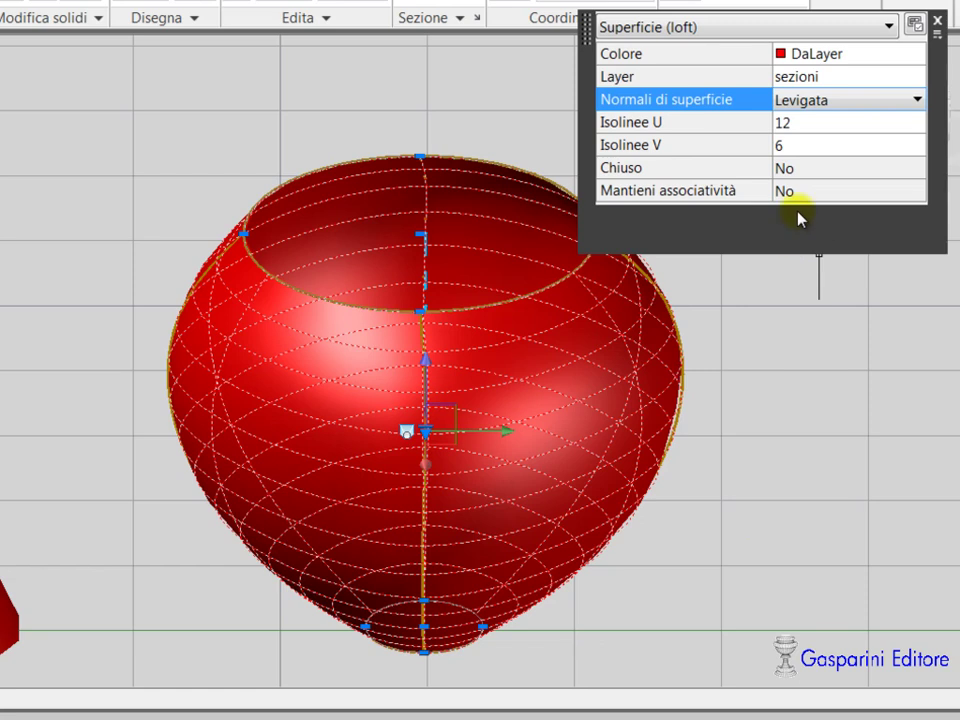
{"action": "left_click", "coordinate": [938, 20]}
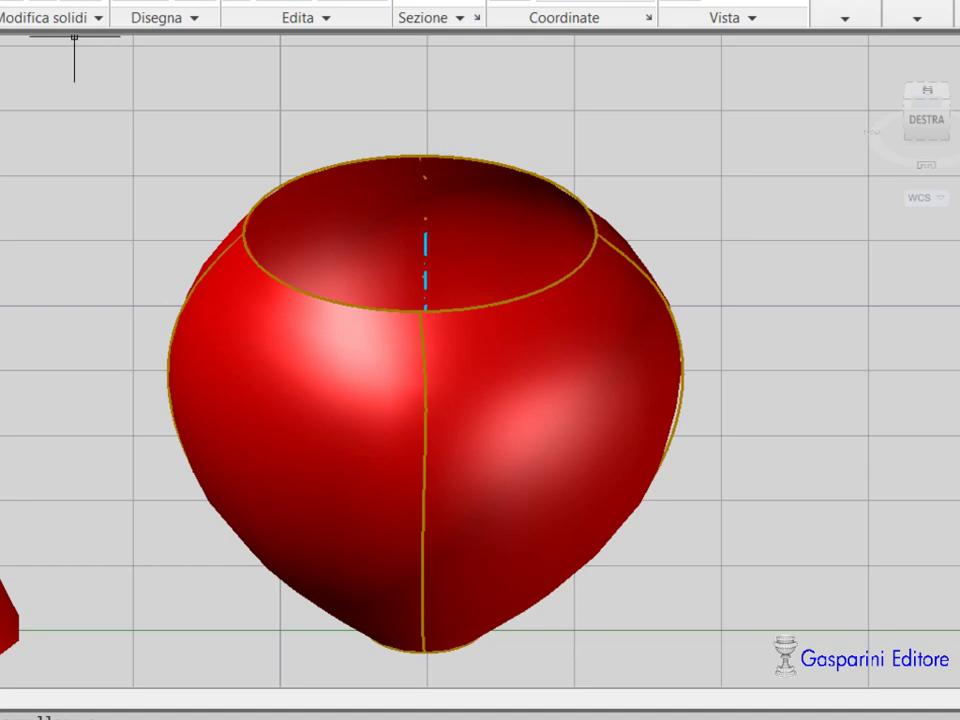
Undo the vase and loft through the bottom circle, middle circle and top ellipse
{"action": "middle_click_drag", "start_coordinate": [74, 36], "coordinate": [120, 110], "text": "shift"}
{"action": "key", "text": "ctrl+z"}
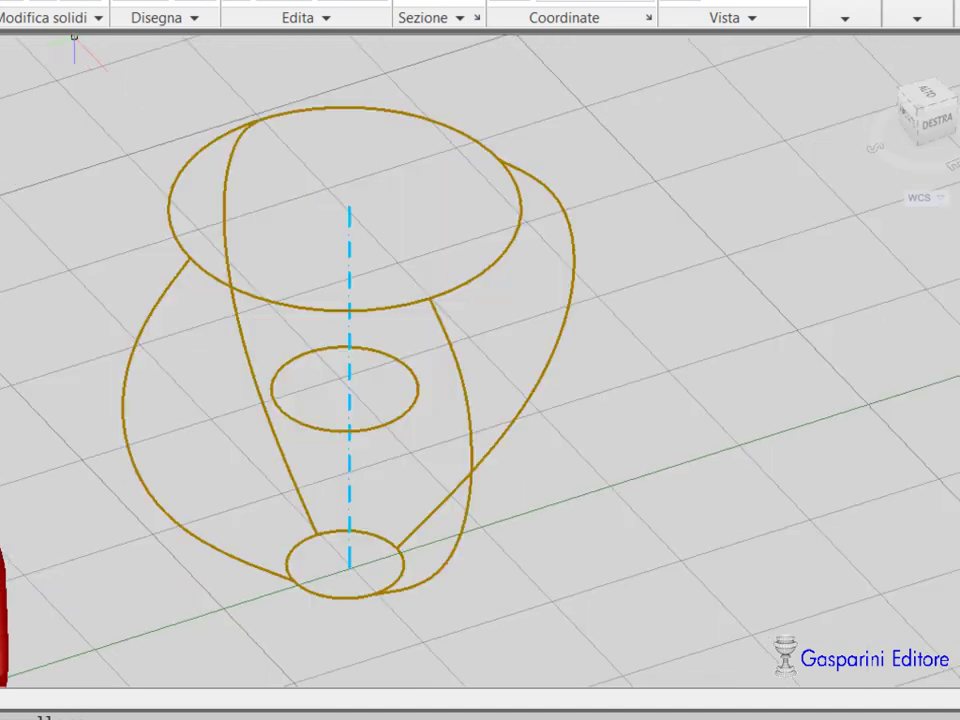
{"action": "left_click", "coordinate": [323, 599]}
{"action": "left_click", "coordinate": [316, 428]}
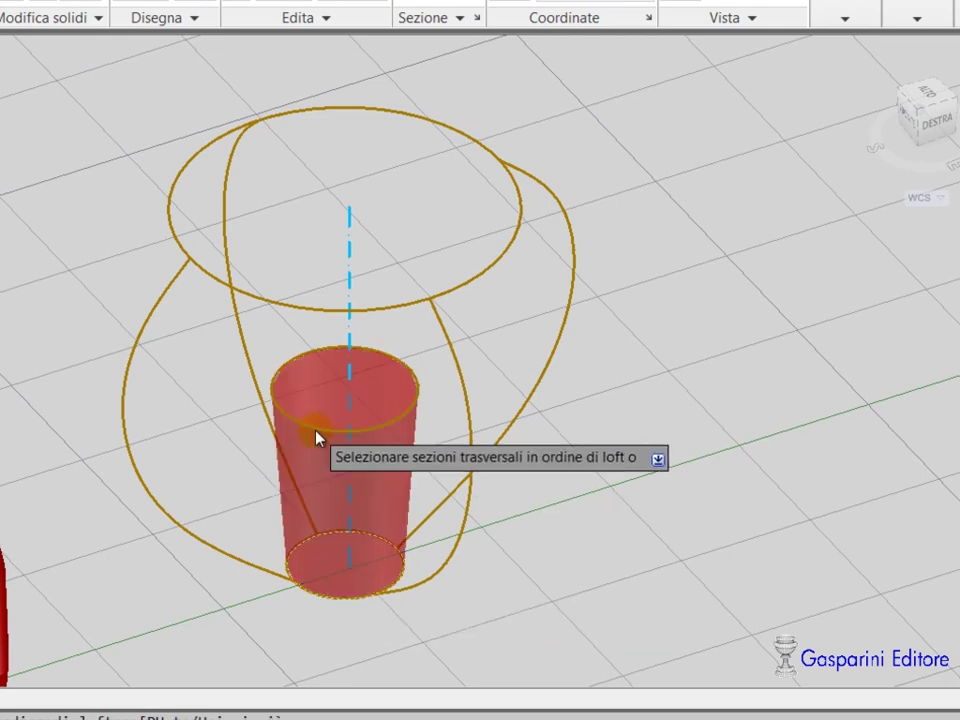
{"action": "left_click", "coordinate": [213, 281]}
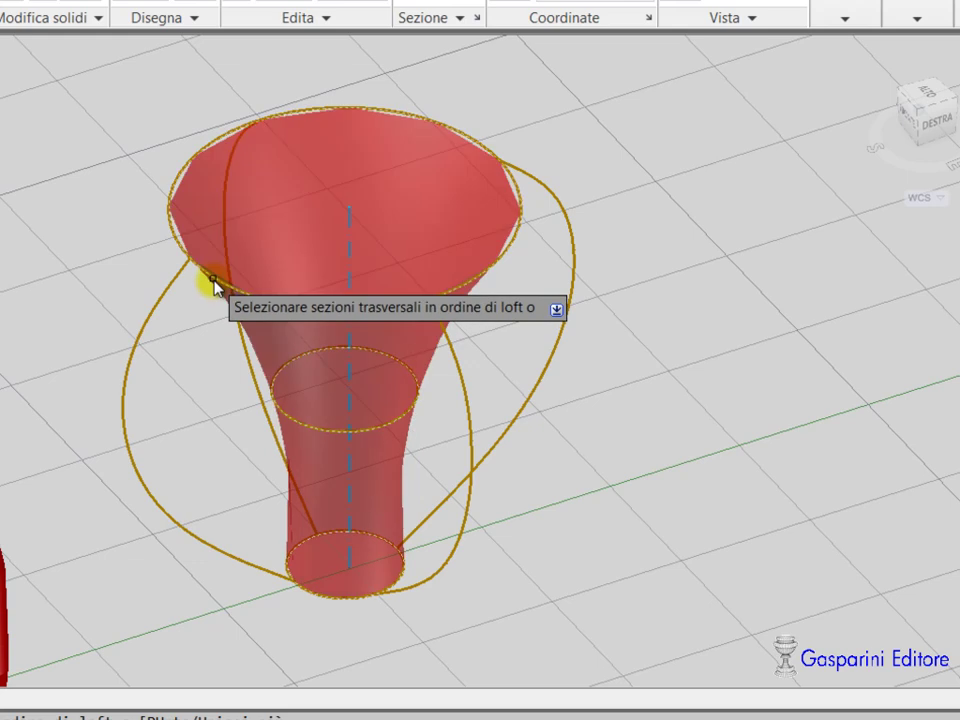
{"action": "key", "text": "Return"}
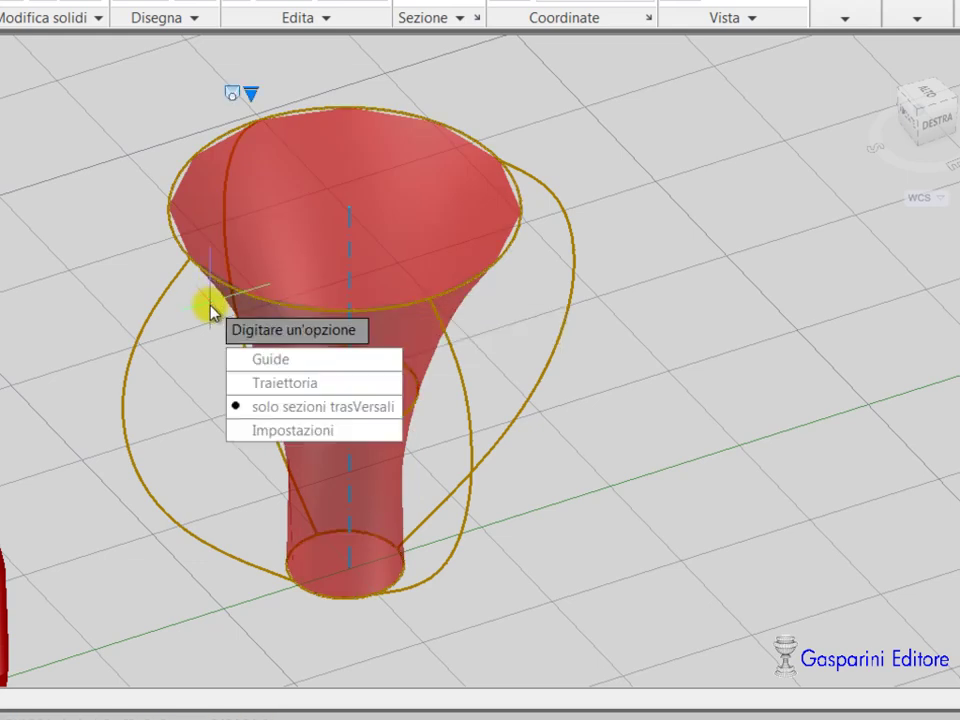
Loft the sections along the curved path with the T (Path) option, then orbit to inspect it
{"action": "type", "text": "t"}
{"action": "key", "text": "Return"}
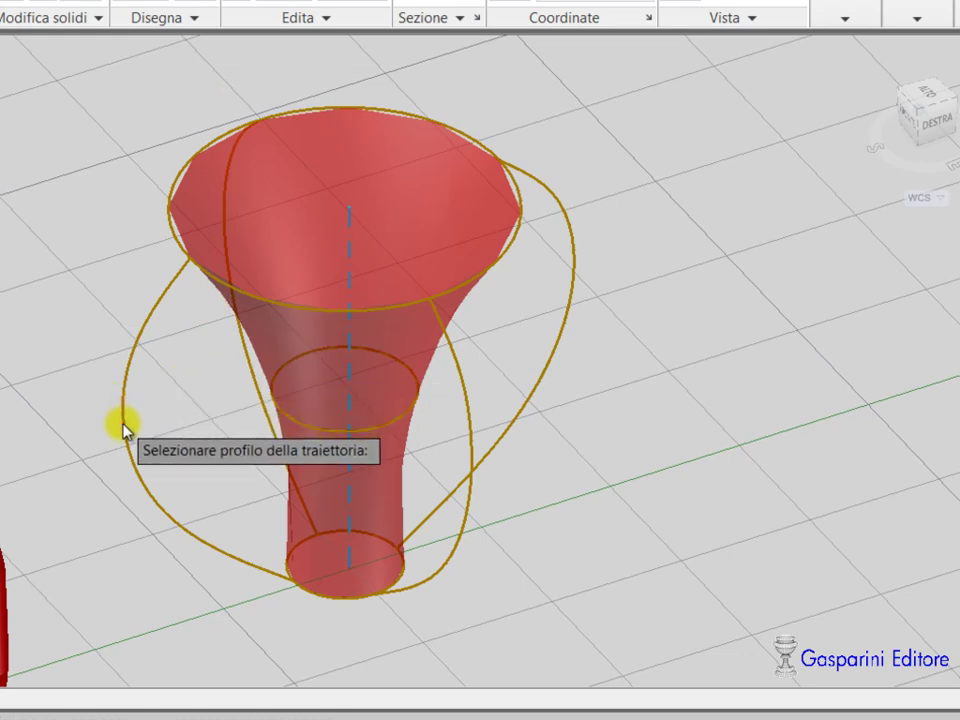
{"action": "left_click", "coordinate": [122, 422]}
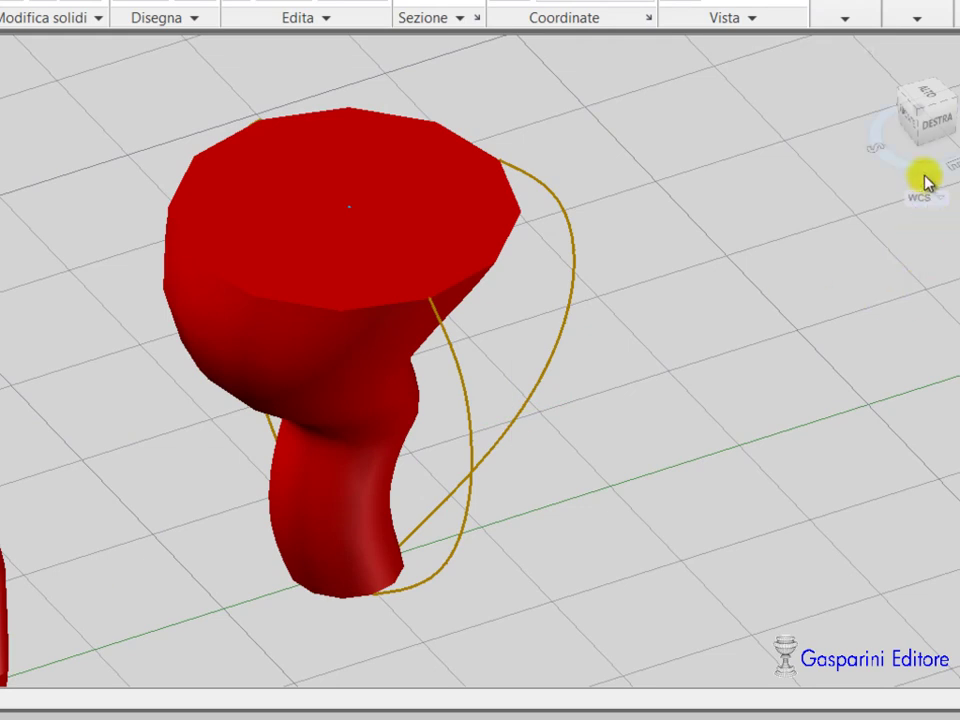
{"action": "mouse_move", "coordinate": [889, 167]}
{"action": "middle_mouse_down", "text": "shift"}
{"action": "mouse_move", "coordinate": [742, 107]}
{"action": "mouse_move", "coordinate": [814, 133]}
{"action": "mouse_move", "coordinate": [900, 141]}
{"action": "mouse_move", "coordinate": [925, 130]}
{"action": "mouse_move", "coordinate": [817, 147]}
{"action": "mouse_move", "coordinate": [776, 133]}
{"action": "middle_mouse_up", "text": "shift"}
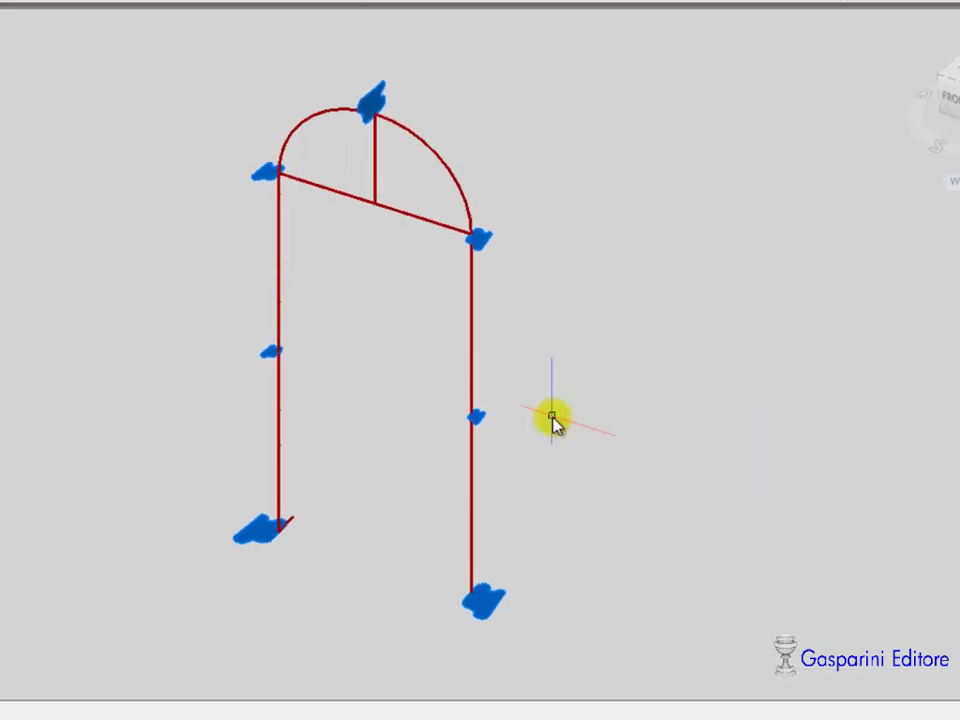
In the arch drawing, clear the selection and start the LOFT command
{"action": "left_click", "coordinate": [472, 376]}
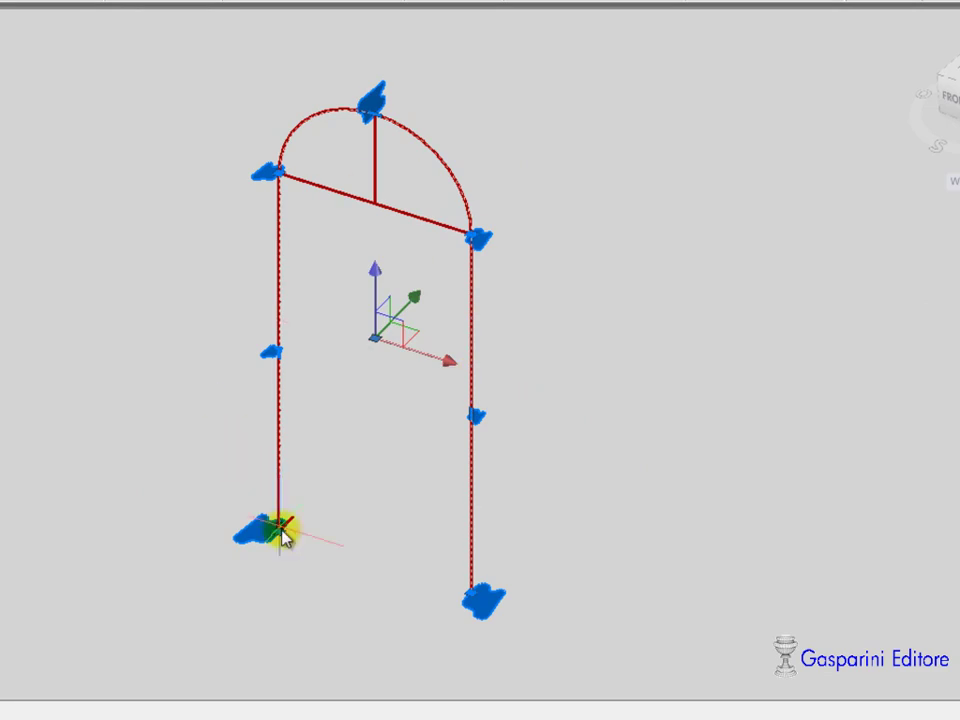
{"action": "key", "text": "Escape"}
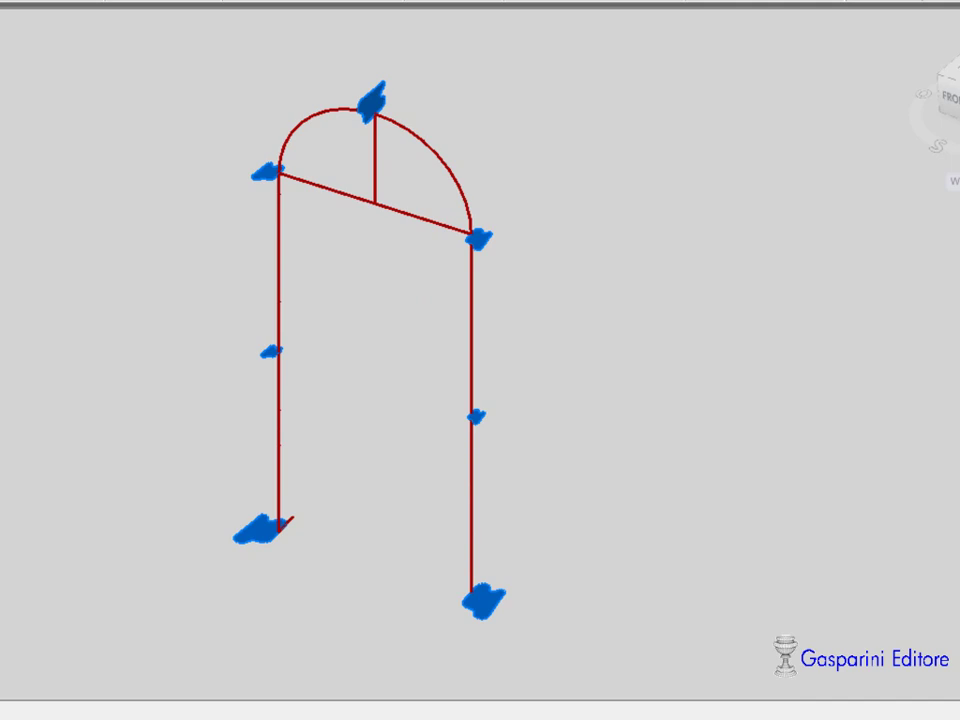
{"action": "type", "text": "loft"}
{"action": "key", "text": "Return"}
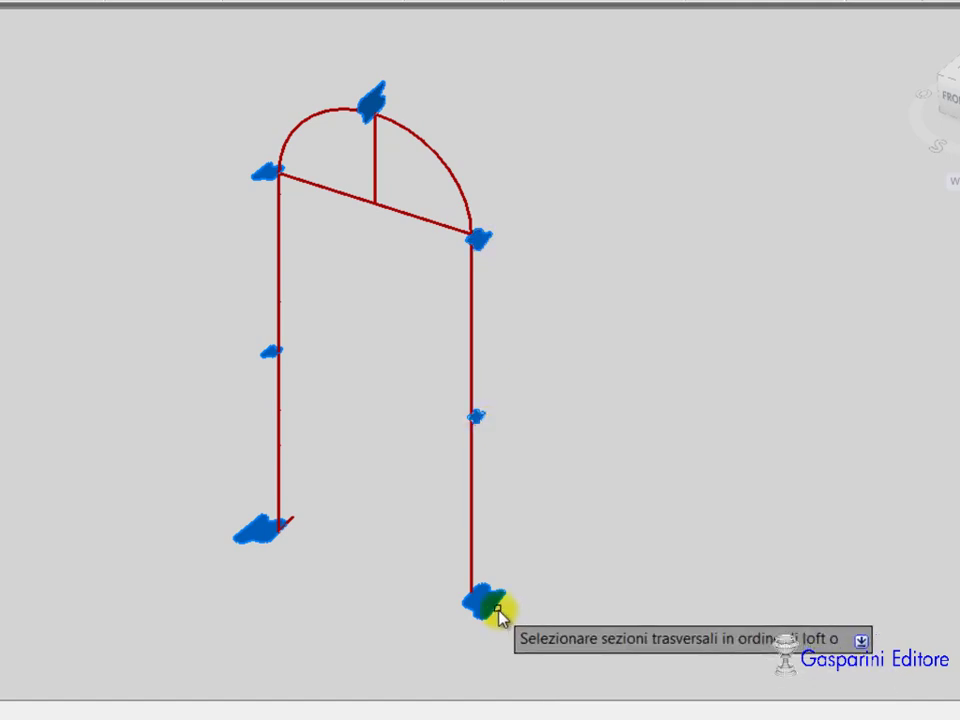
Add the right-foot cross section, loft along the red arch path, and select the new surface
{"action": "left_click", "coordinate": [498, 612]}
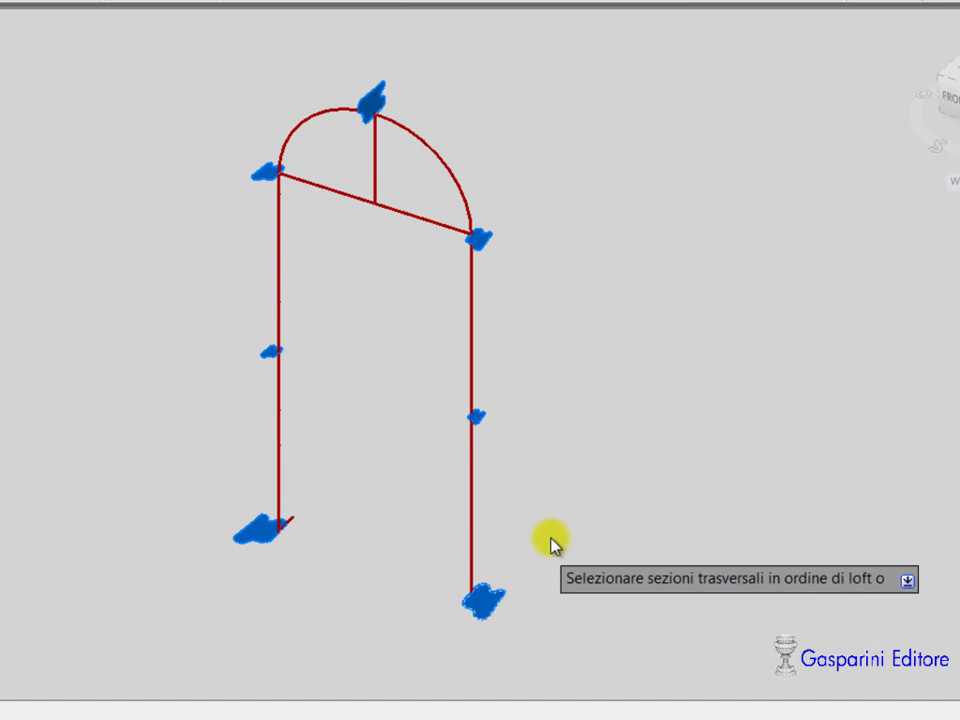
{"action": "key", "text": "Return"}
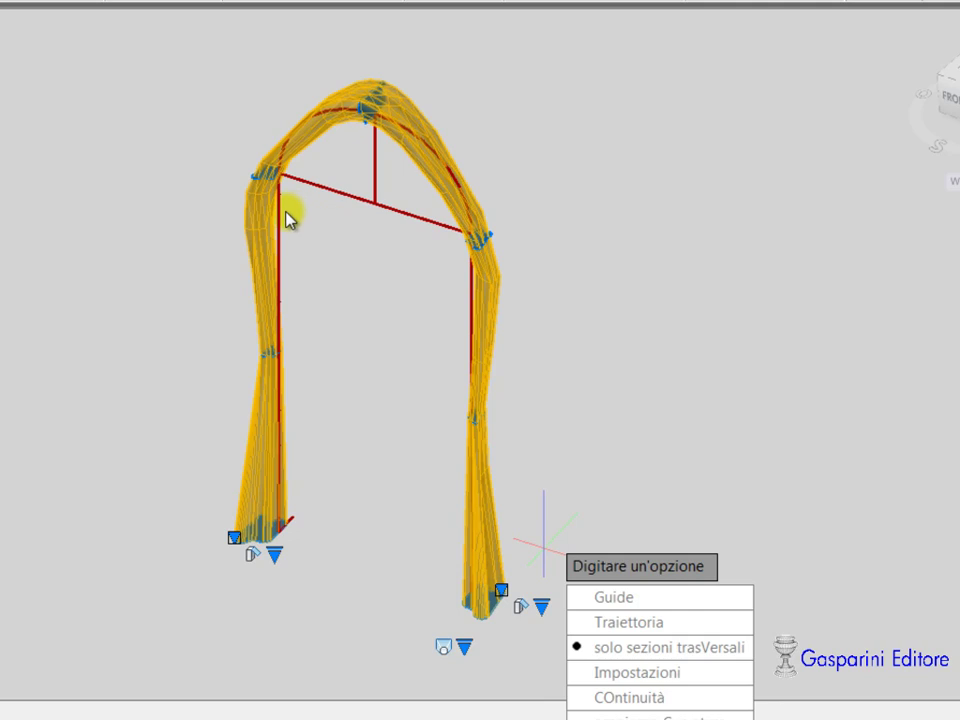
{"action": "type", "text": "t"}
{"action": "key", "text": "Return"}
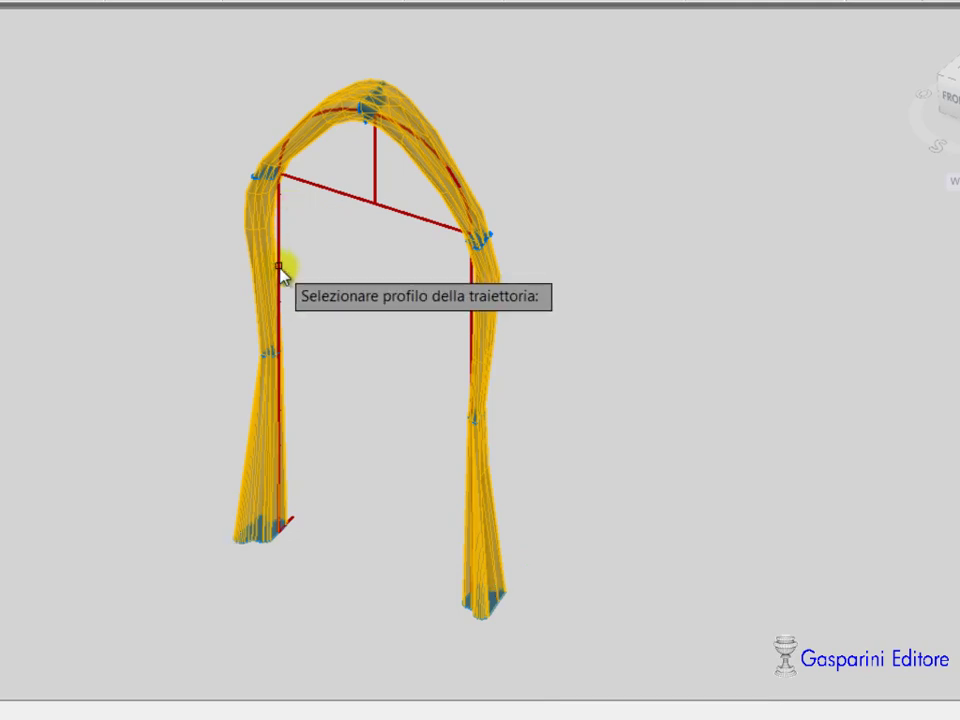
{"action": "left_click", "coordinate": [282, 275]}
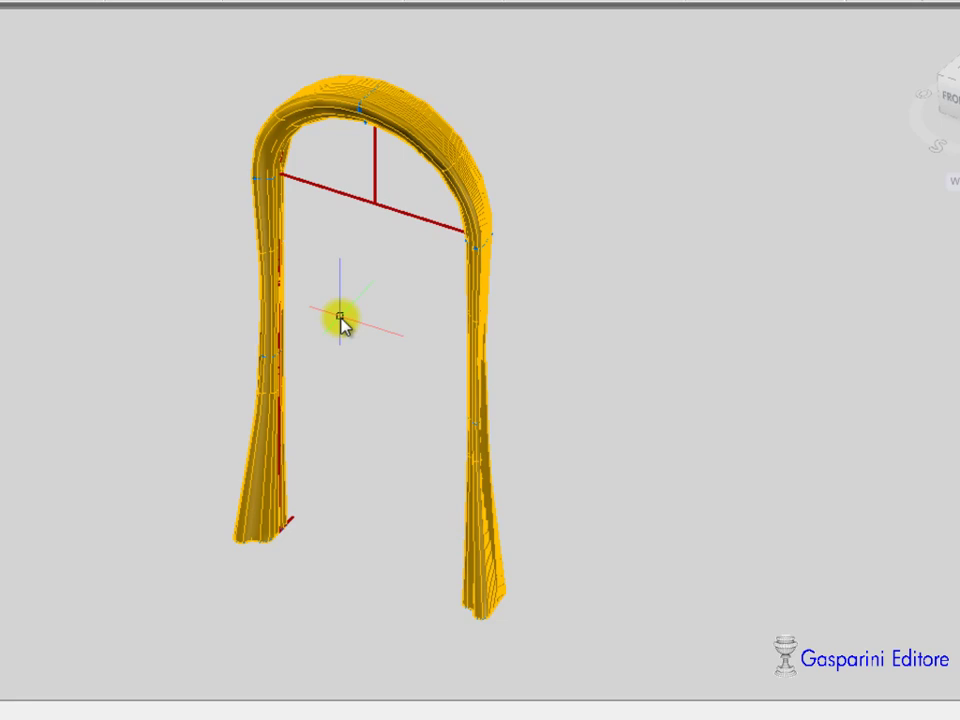
{"action": "left_click", "coordinate": [268, 350]}
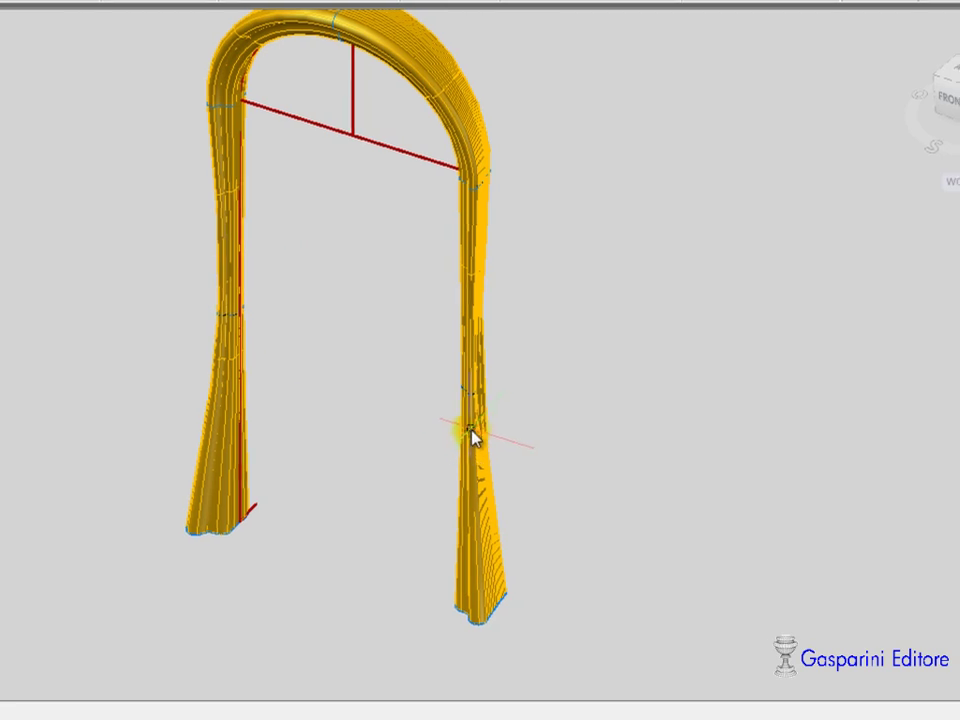
{"action": "left_click", "coordinate": [440, 440]}
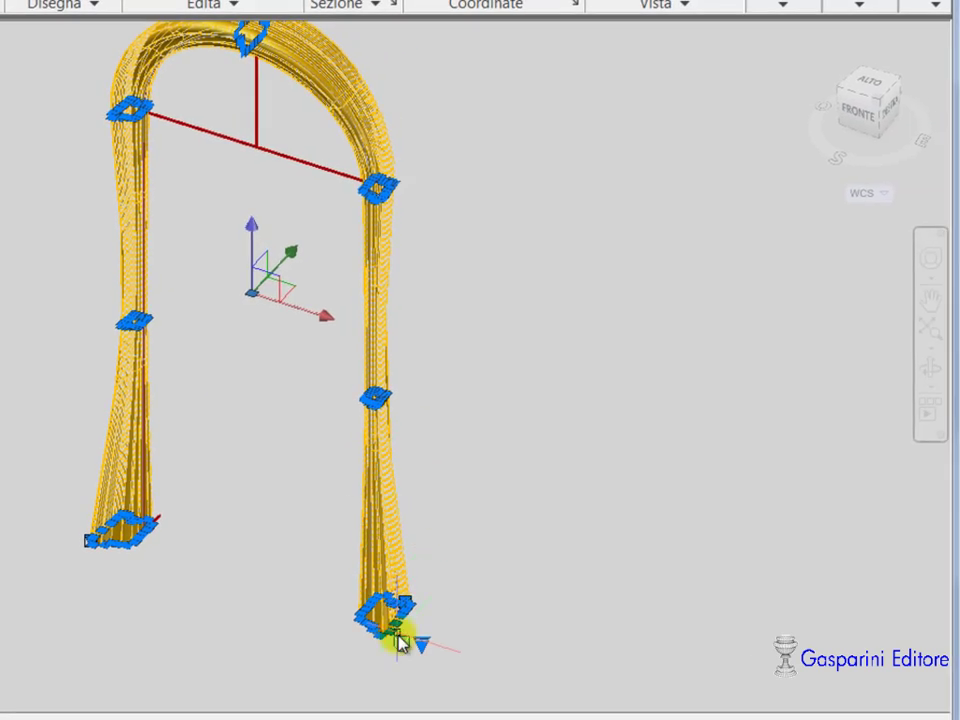
Zoom in on the right leg and stretch a profile grip outward to widen the column
{"action": "scroll", "coordinate": [405, 415], "scroll_direction": "up", "scroll_amount": 3}
{"action": "scroll", "coordinate": [343, 392], "scroll_direction": "up", "scroll_amount": 3}
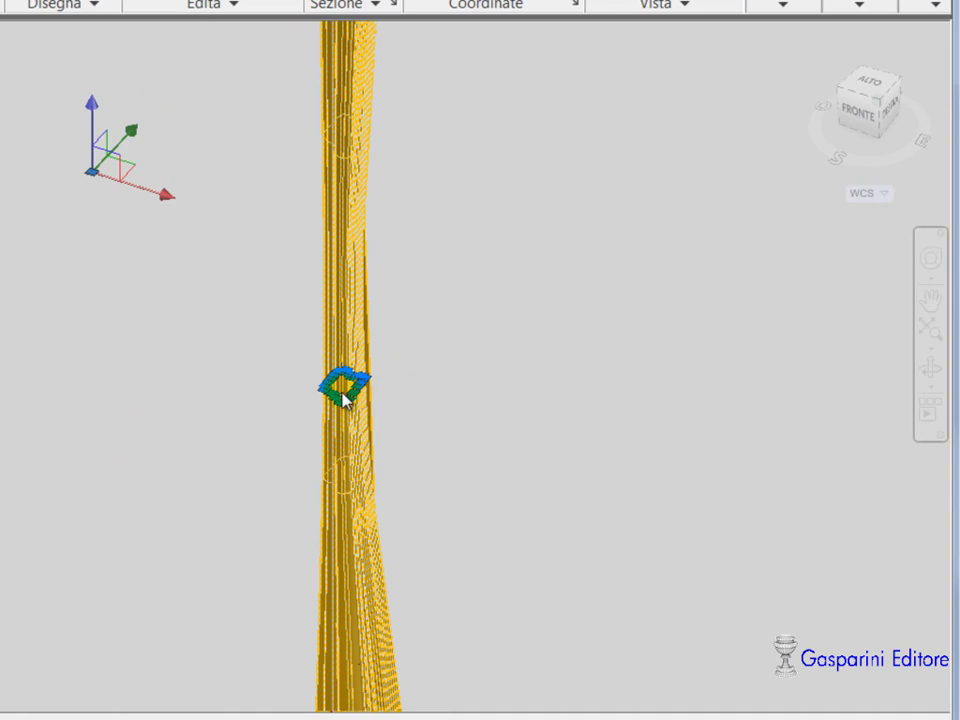
{"action": "scroll", "coordinate": [200, 365], "scroll_direction": "up", "scroll_amount": 2}
{"action": "scroll", "coordinate": [228, 370], "scroll_direction": "up", "scroll_amount": 1}
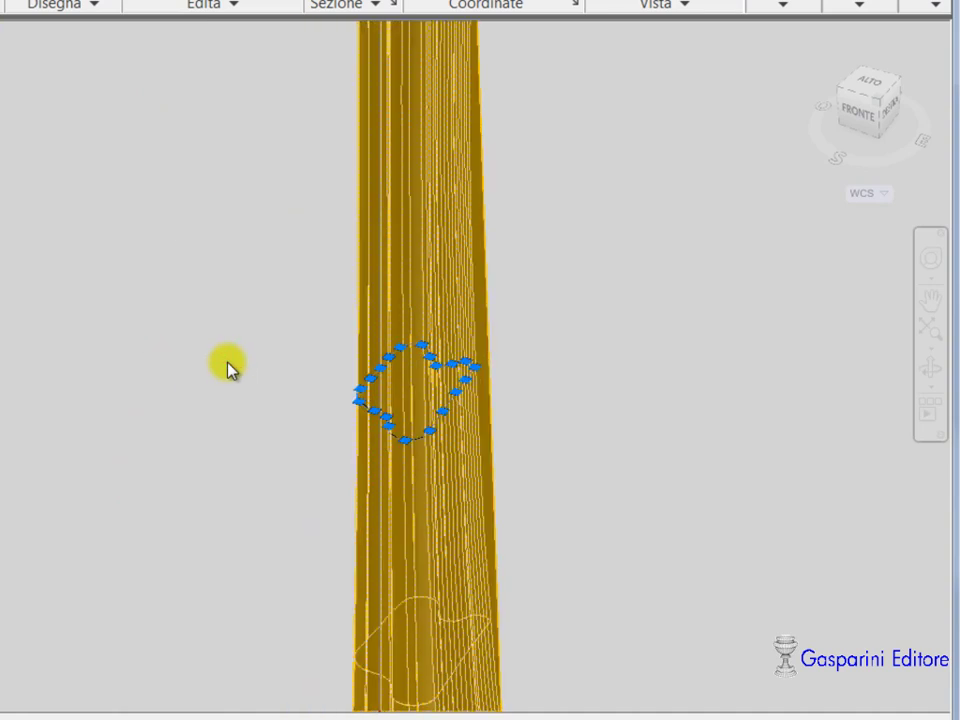
{"action": "scroll", "coordinate": [228, 370], "scroll_direction": "up", "scroll_amount": 2}
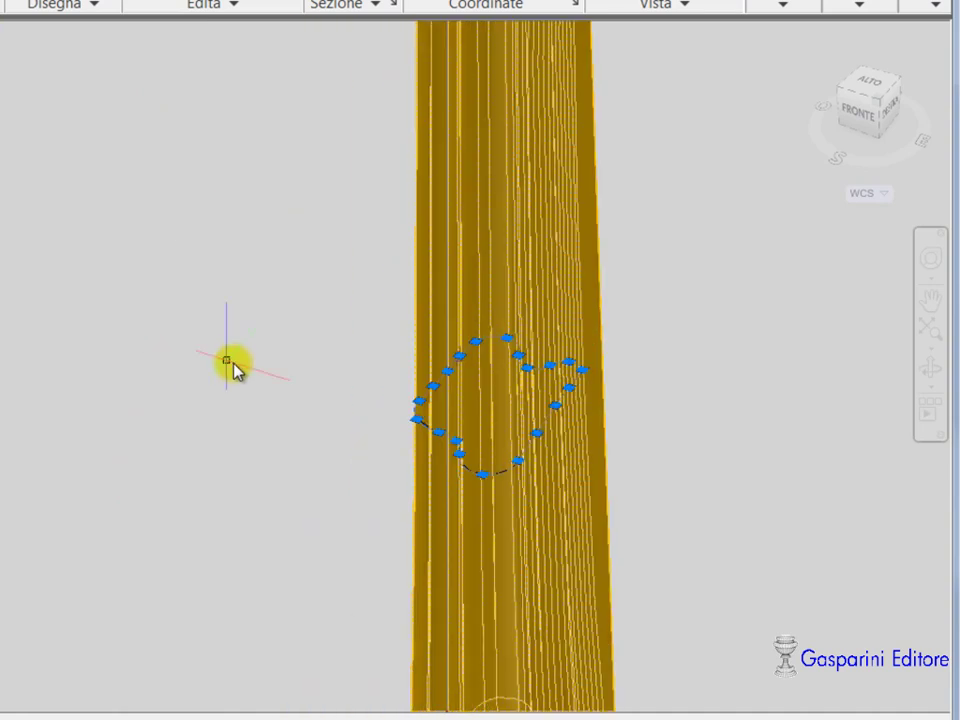
{"action": "left_click", "coordinate": [537, 438]}
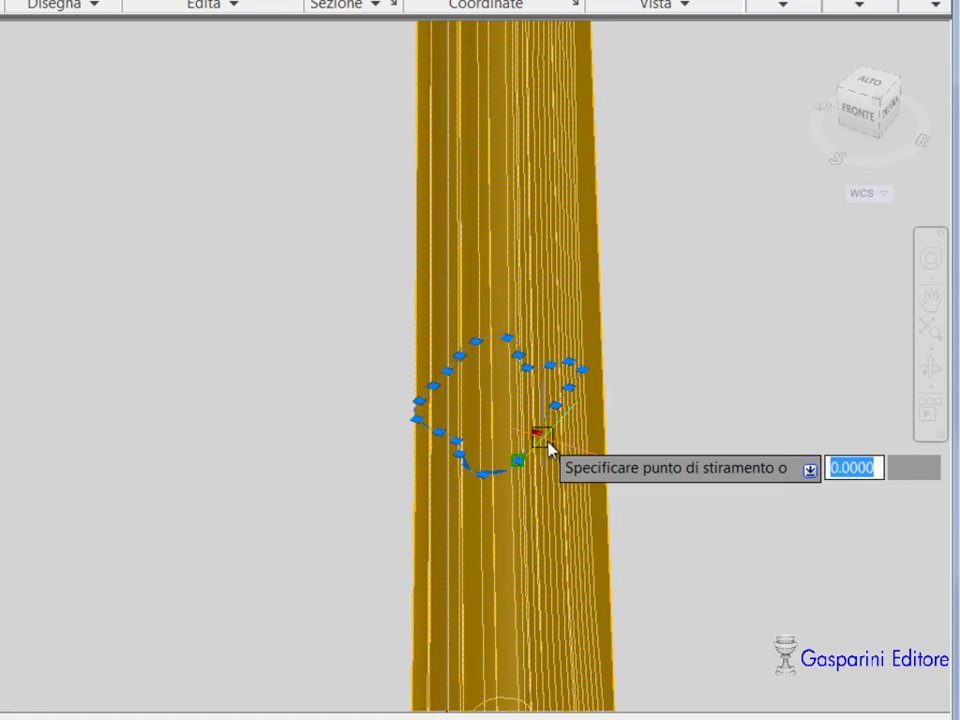
{"action": "left_click", "coordinate": [600, 482]}
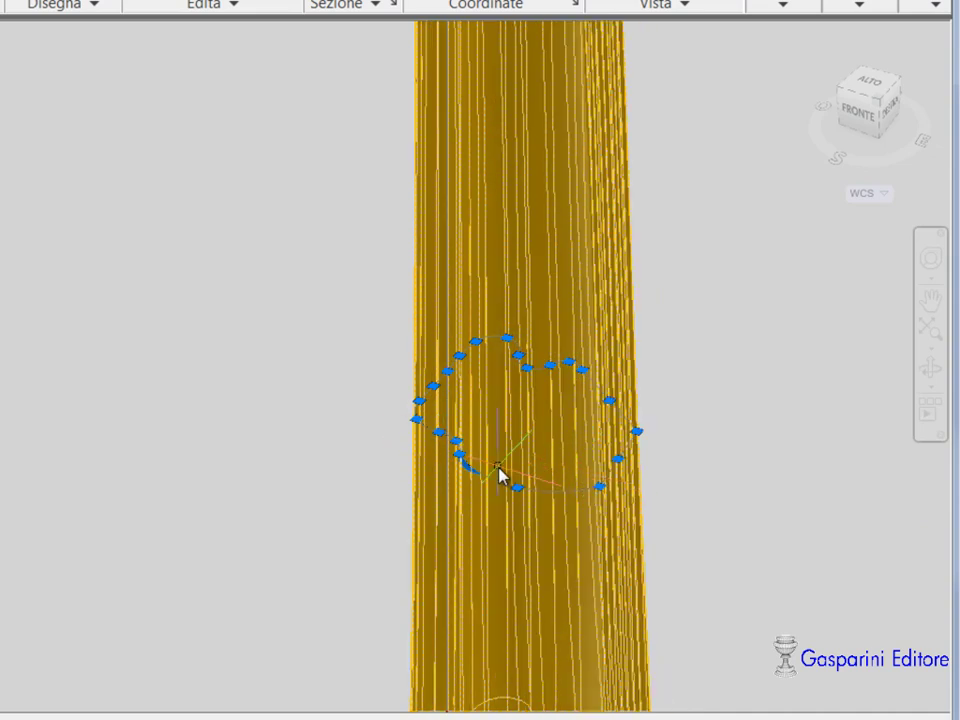
Move the profile's left grip to narrow the column, then window-select the loft surface
{"action": "left_click", "coordinate": [417, 402]}
{"action": "left_click", "coordinate": [417, 402]}
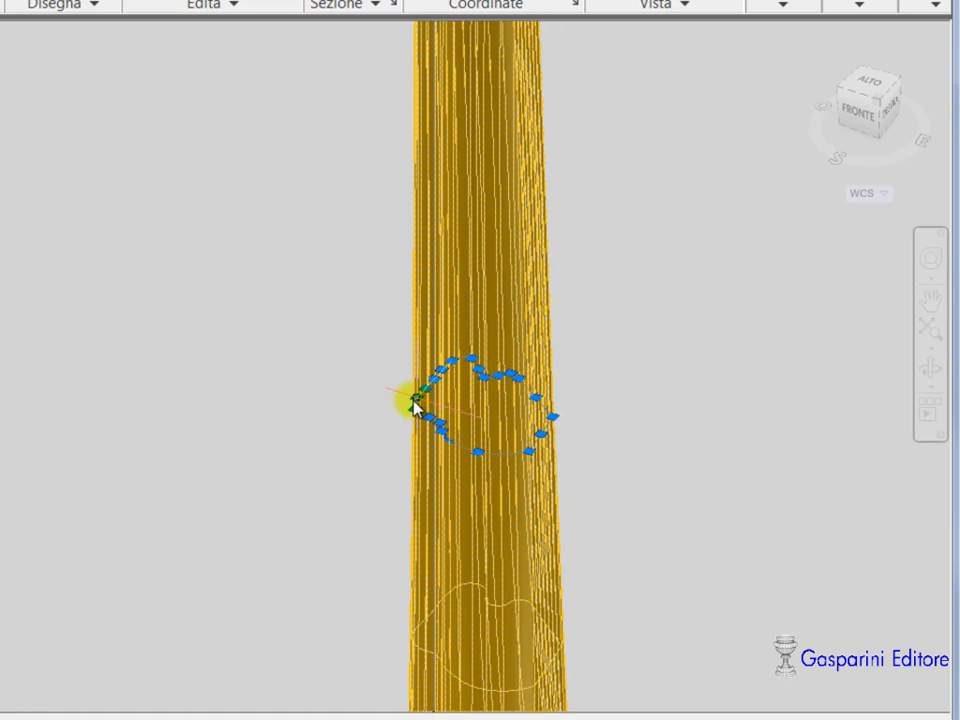
{"action": "left_click", "coordinate": [513, 453]}
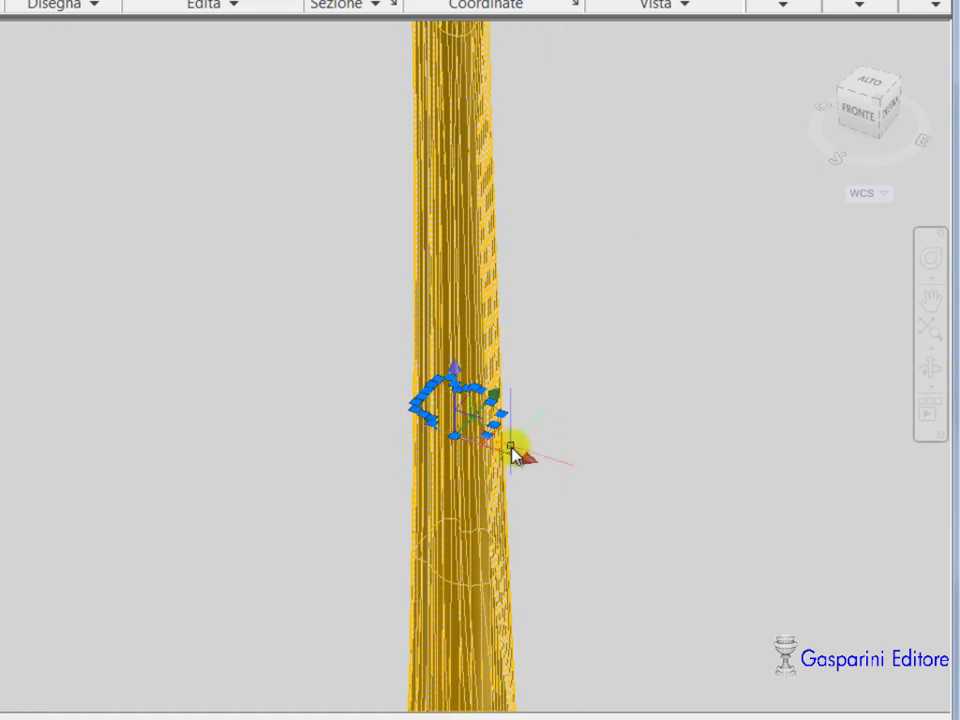
{"action": "left_click", "coordinate": [513, 453]}
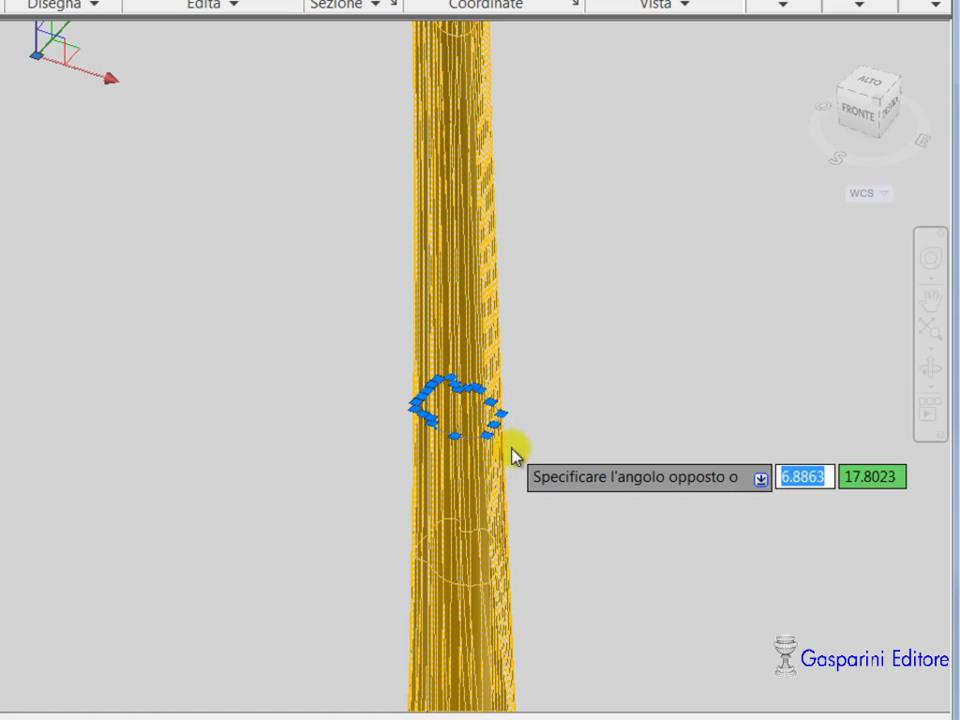
{"action": "left_click", "coordinate": [475, 428]}
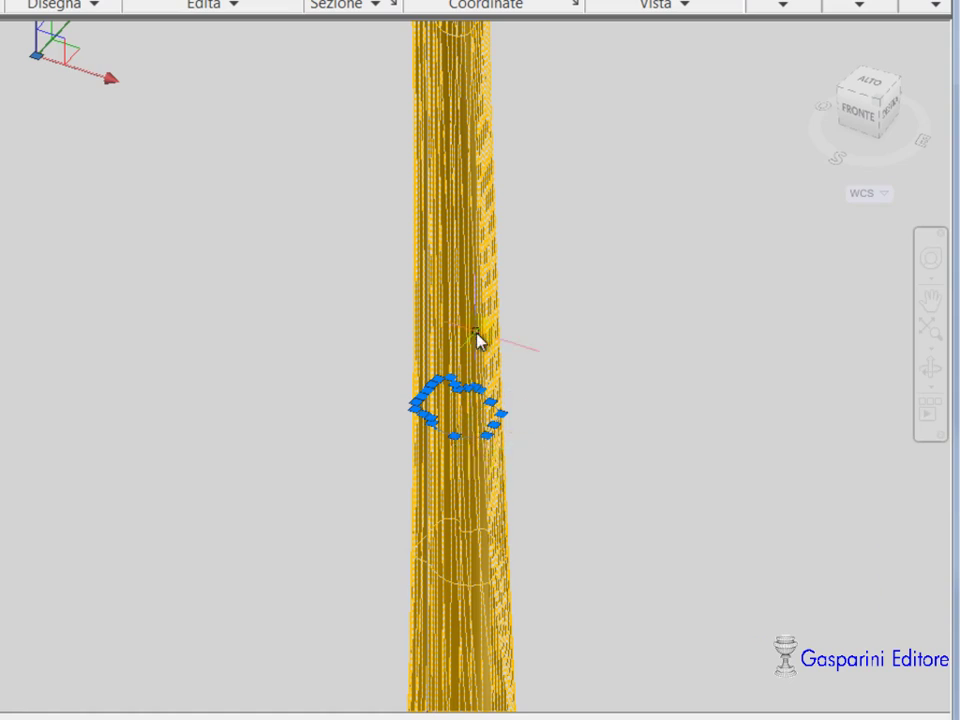
Set the arch loft's start draft angle (Angolo di sformo iniziale) to 11
{"action": "left_click_drag", "start_coordinate": [546, 10], "coordinate": [548, 186]}
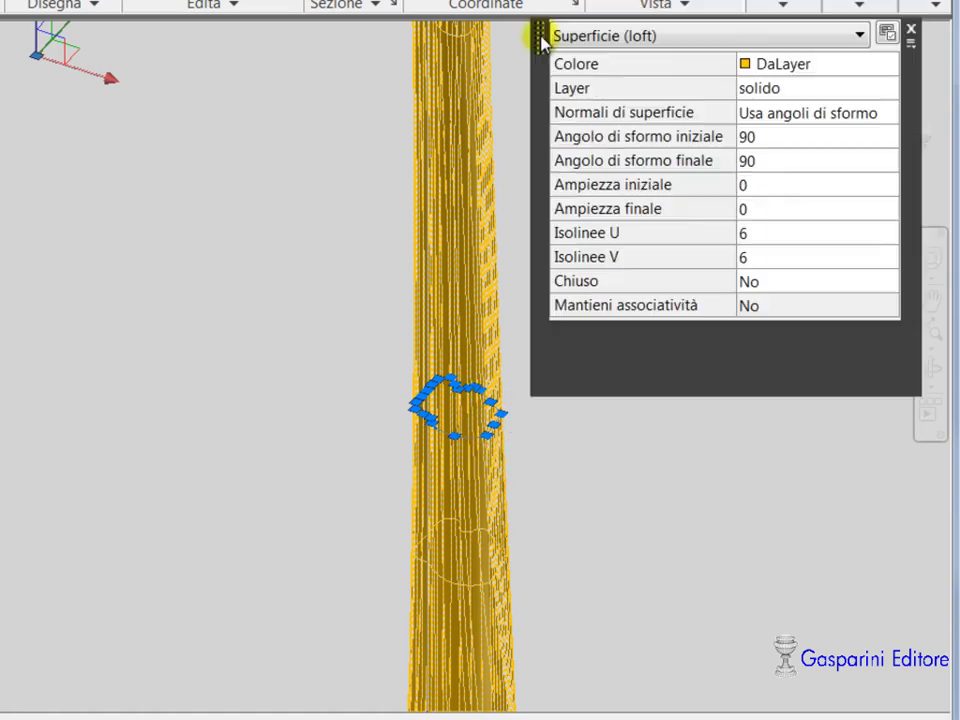
{"action": "scroll", "coordinate": [500, 300], "scroll_direction": "down", "scroll_amount": 3}
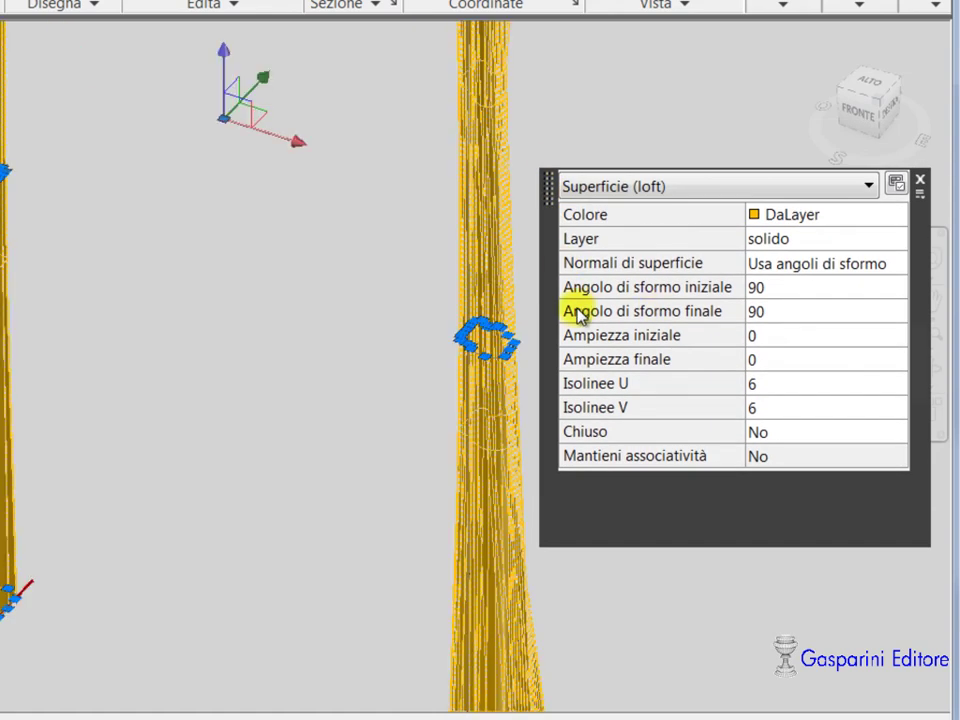
{"action": "scroll", "coordinate": [489, 300], "scroll_direction": "down", "scroll_amount": 3}
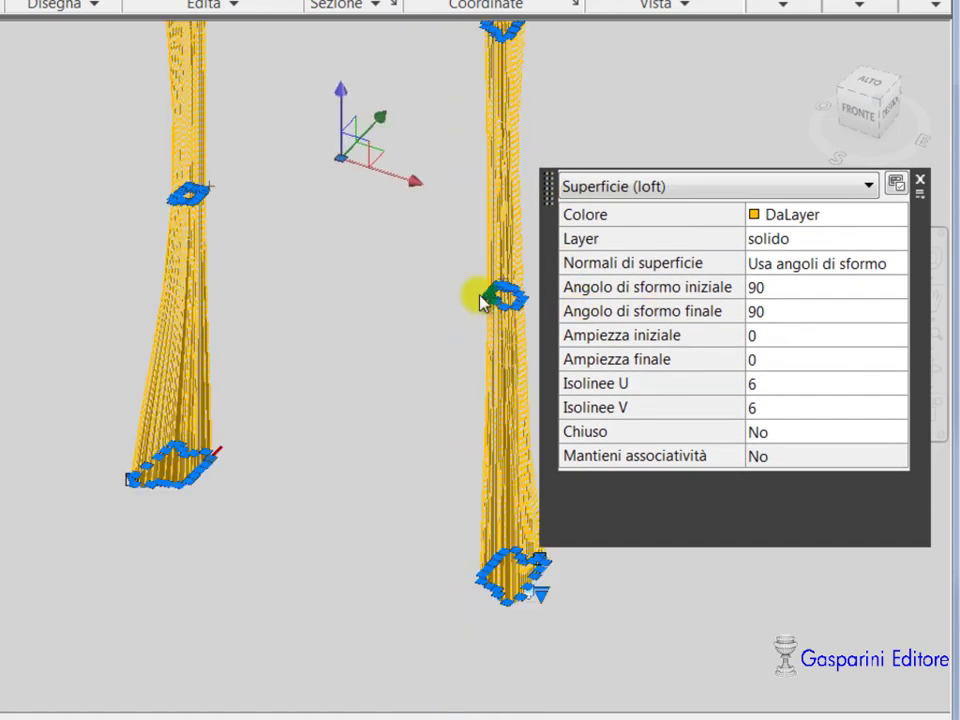
{"action": "left_click", "coordinate": [793, 290]}
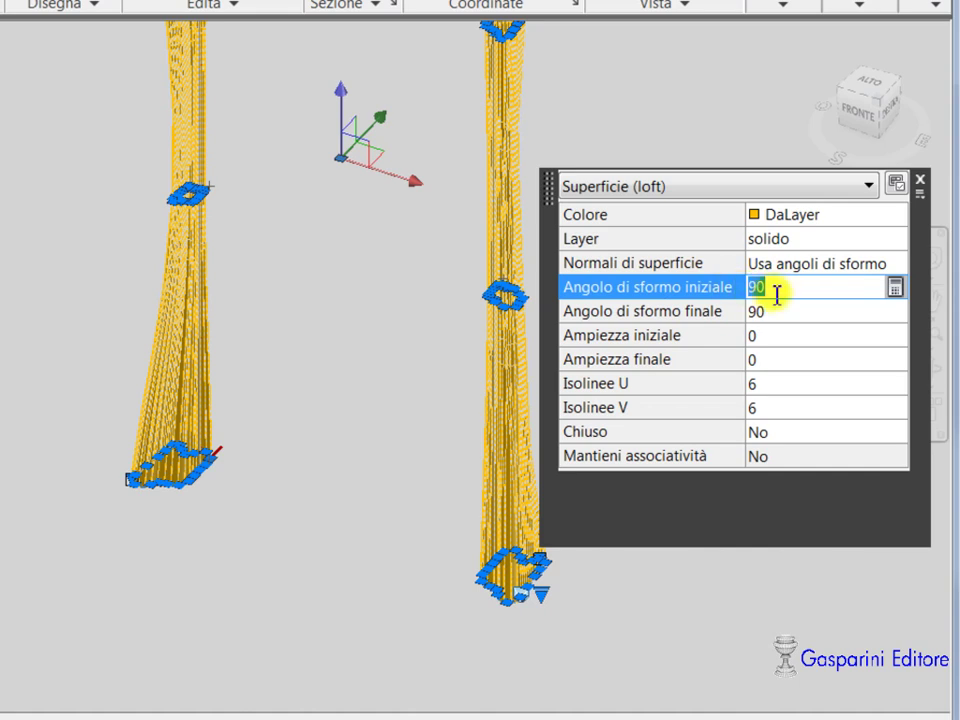
{"action": "type", "text": "11"}
{"action": "key", "text": "Return"}
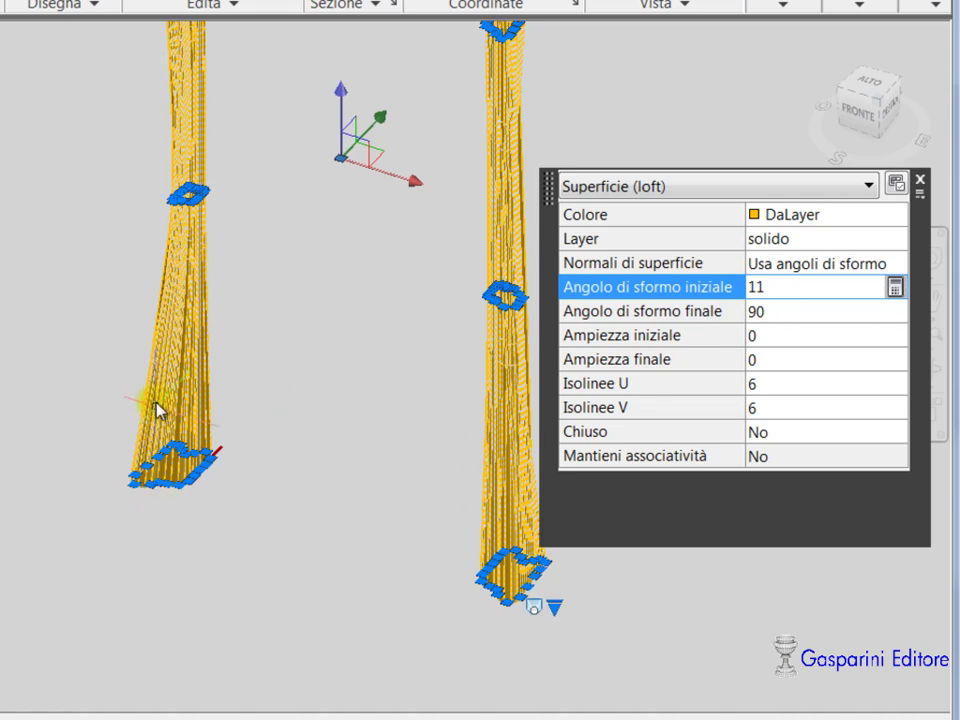
Set the end draft angle to 133 and end magnitude to 7, then close properties and deselect
{"action": "left_click", "coordinate": [799, 311]}
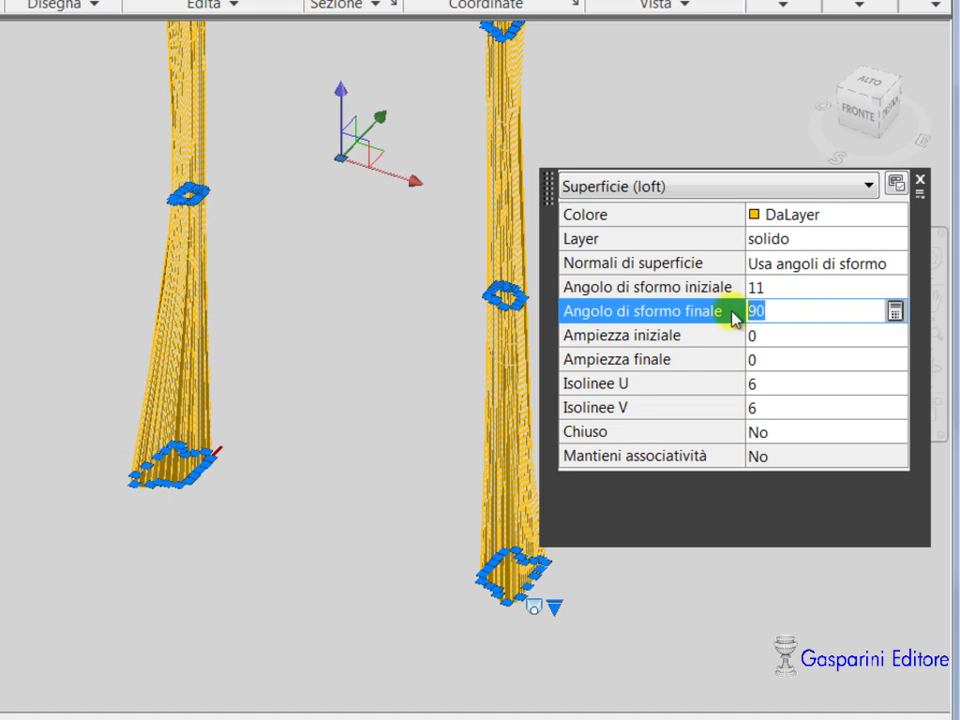
{"action": "type", "text": "133"}
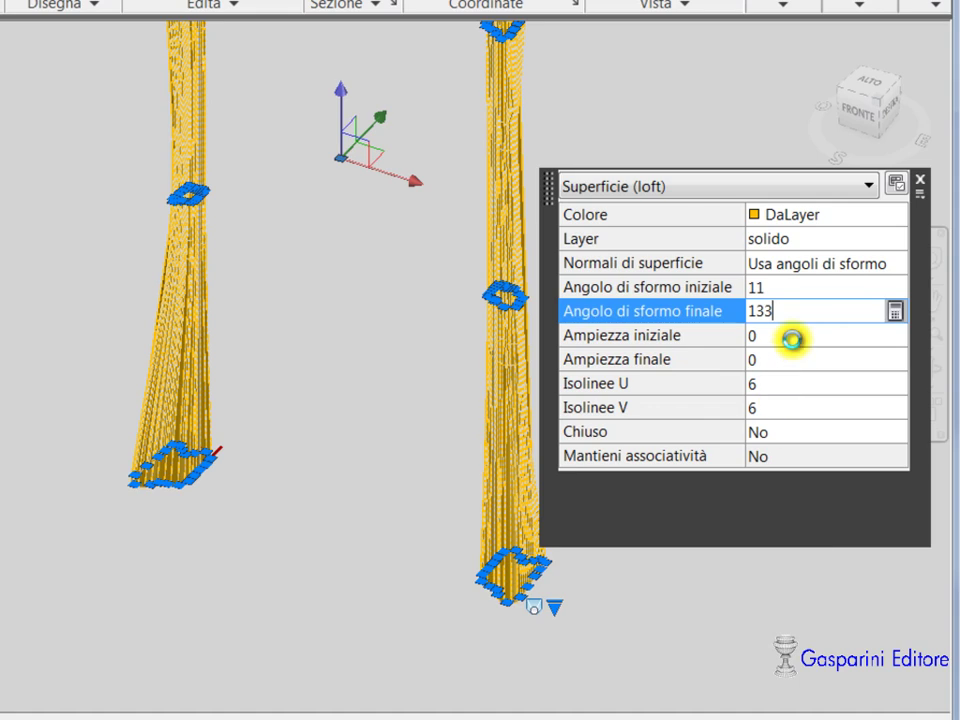
{"action": "left_click", "coordinate": [765, 359]}
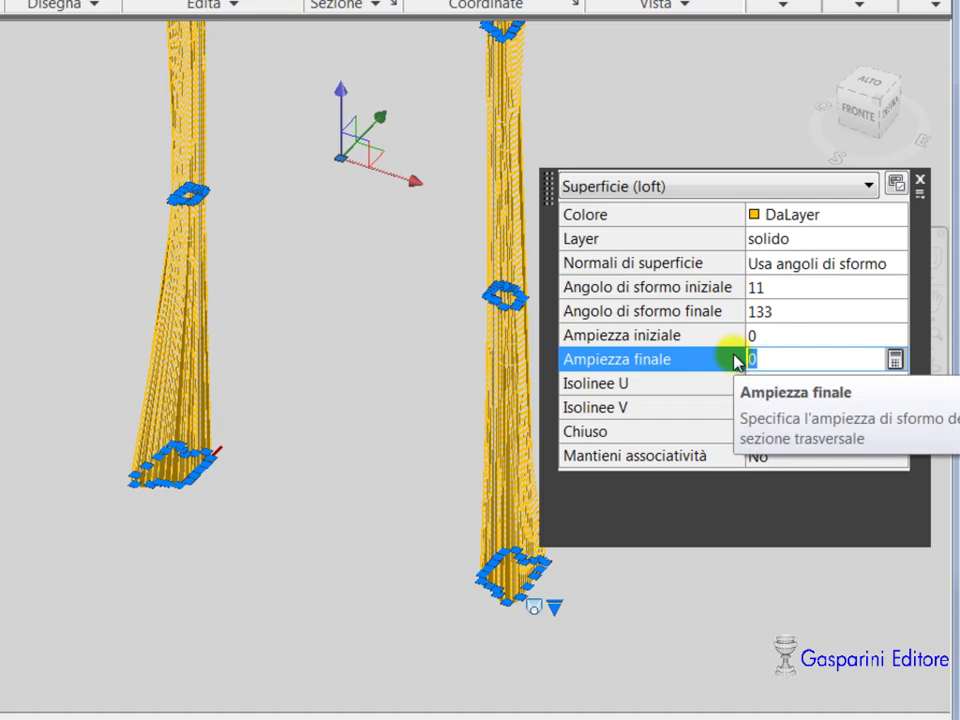
{"action": "type", "text": "7"}
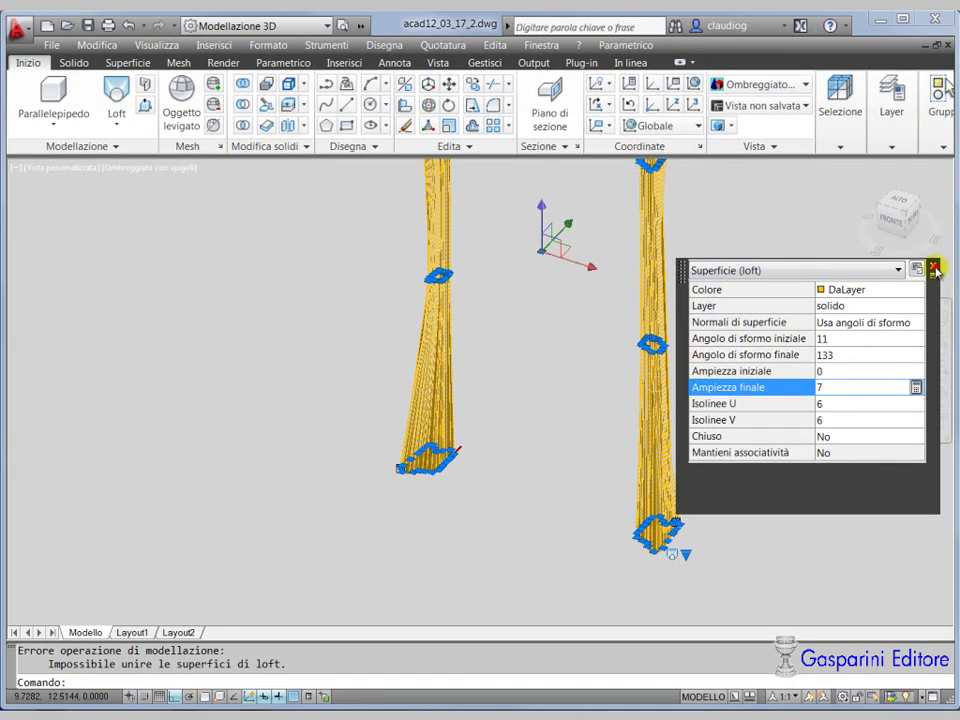
{"action": "left_click", "coordinate": [935, 268]}
{"action": "key", "text": "Escape"}
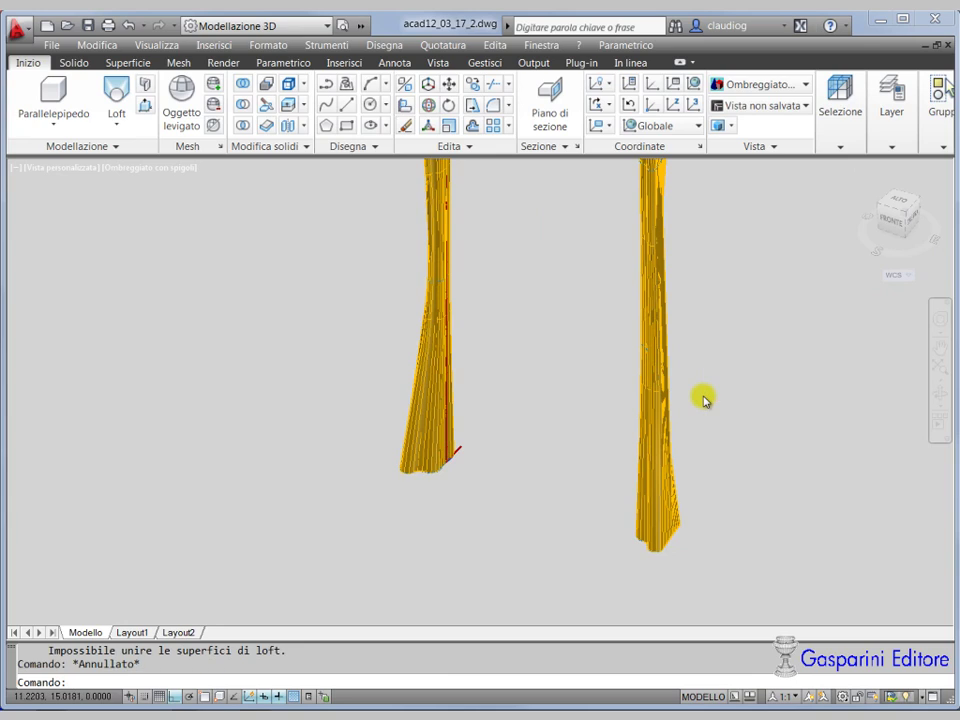